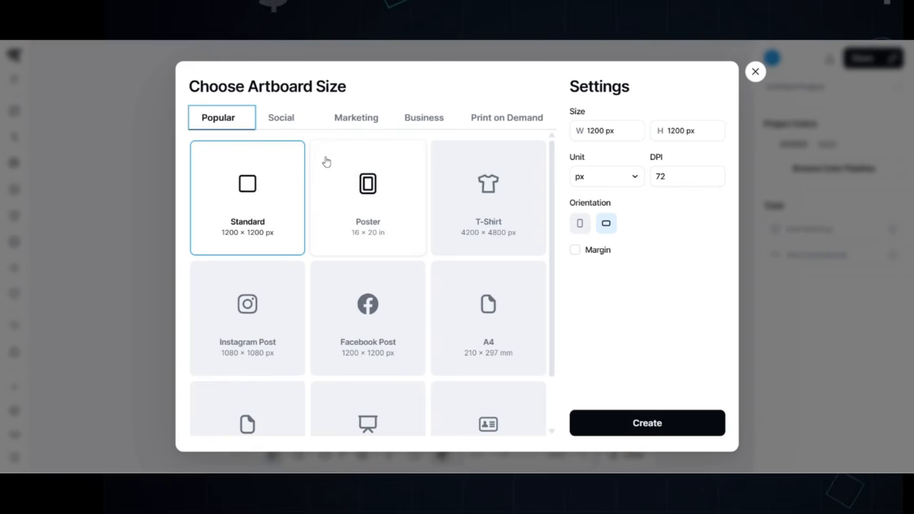
Create a Standard 1200 × 1200 px artboard and place the uploaded blue shirt-and-shorts image on it.
click(254, 178)
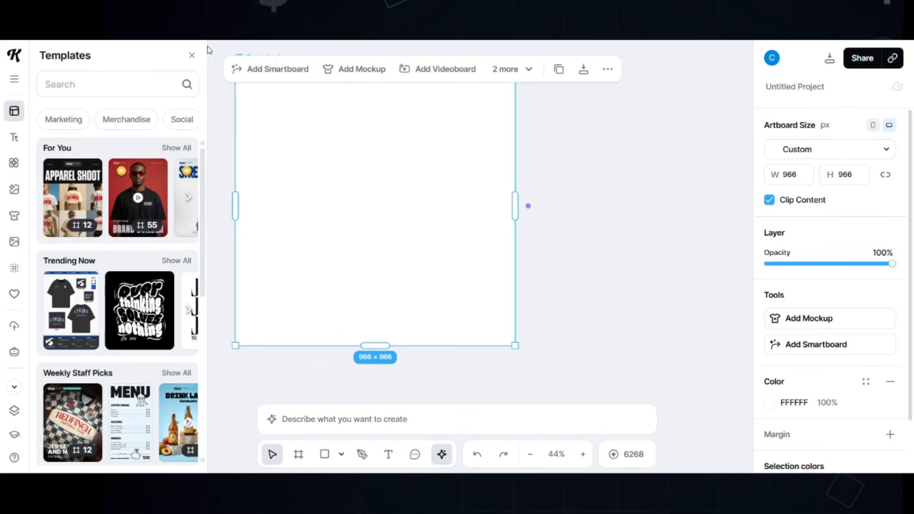
click(192, 56)
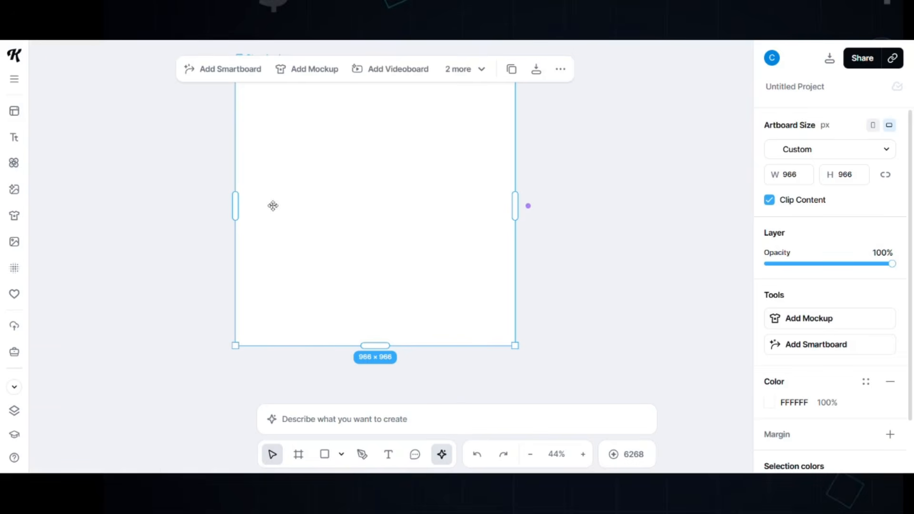
click(14, 326)
click(62, 342)
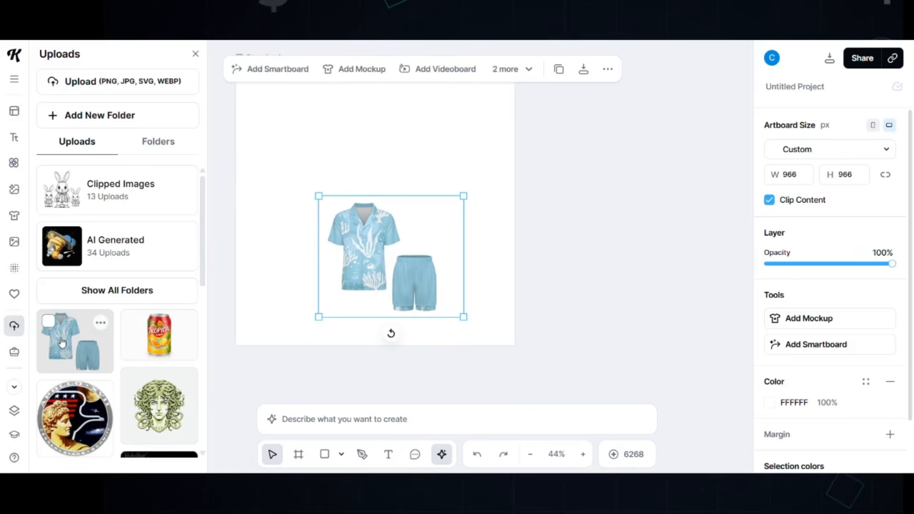
click(195, 54)
Replace the outfit image with a duplicate of it, enlarged to about 853 × 713 px and positioned on the artboard.
alt+drag(334, 228, 265, 116)
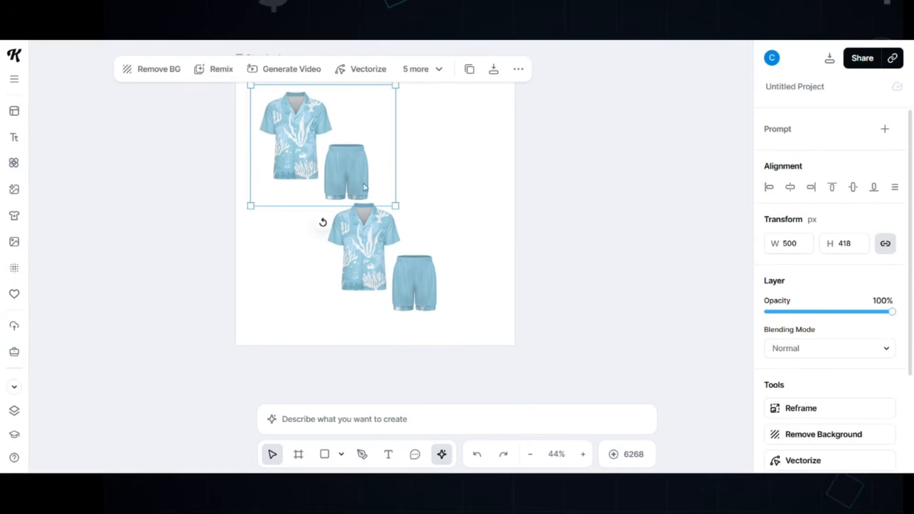
click(380, 245)
key(Delete)
click(395, 204)
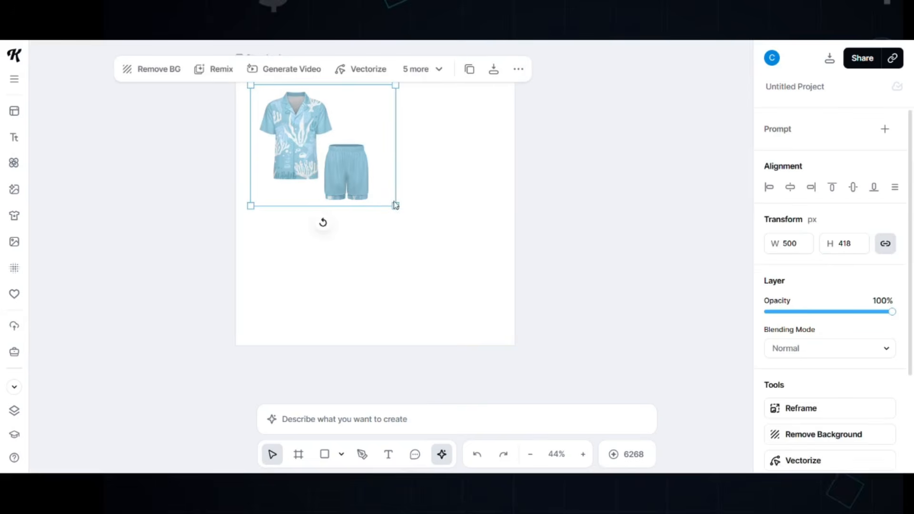
drag(395, 207, 473, 315)
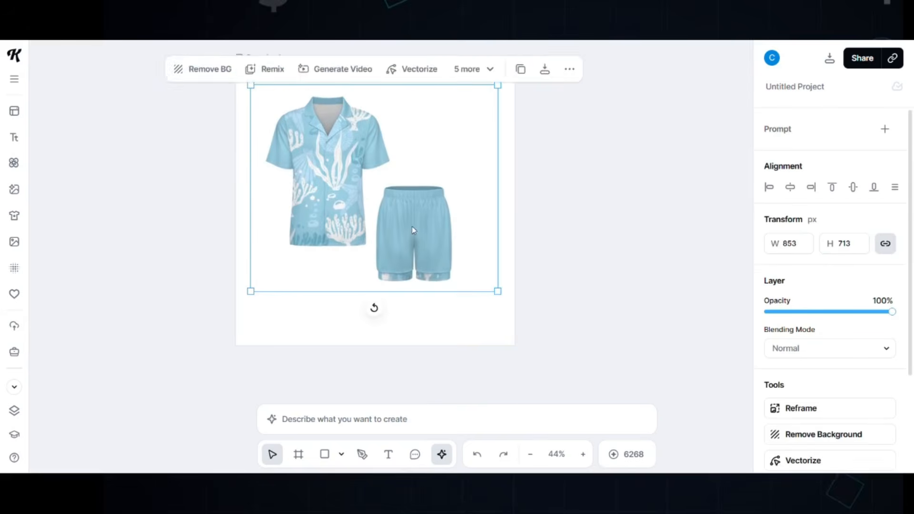
mouse_move(412, 227)
mouse_down()
mouse_move(402, 243)
mouse_move(399, 235)
mouse_up()
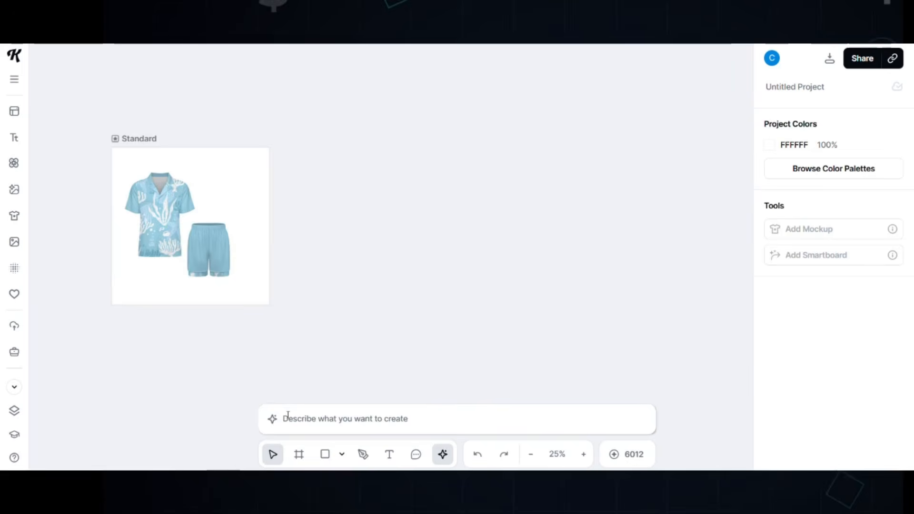
Start an image generation with the prompt "Make a dark-skinned model put on the two piece.".
click(286, 419)
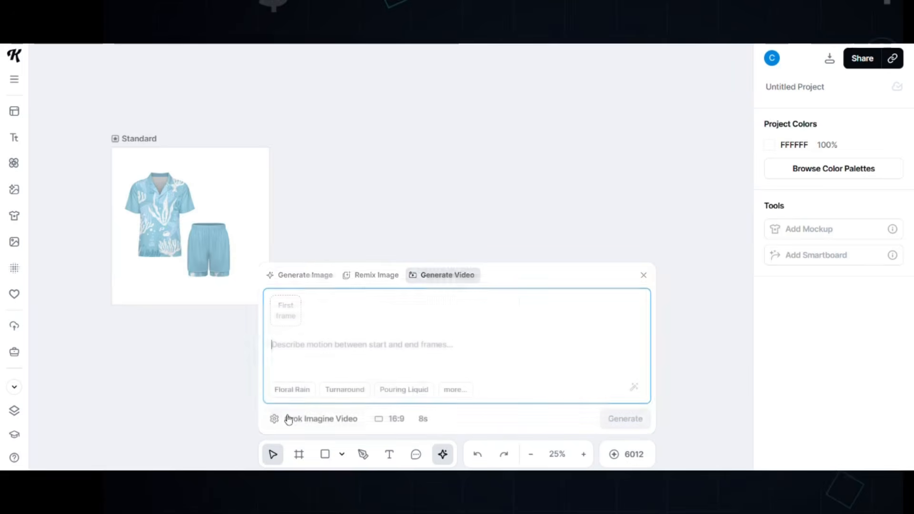
click(317, 276)
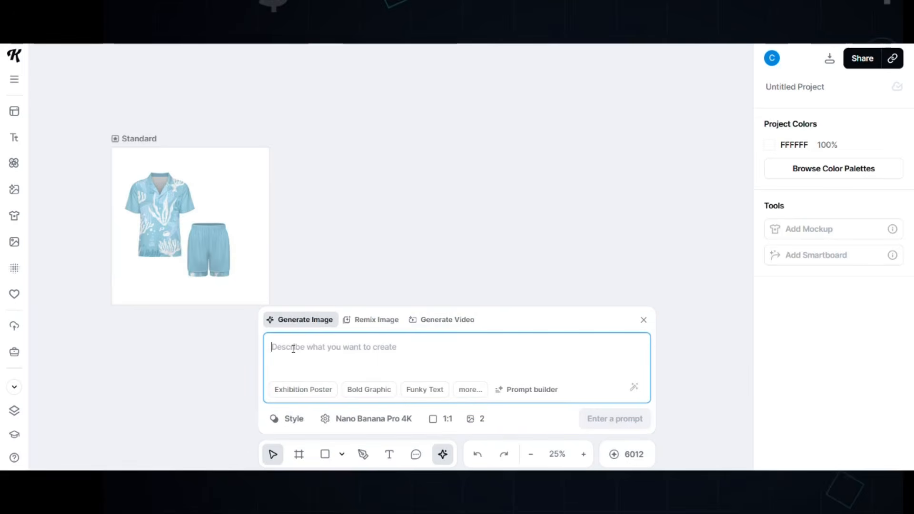
text(Make a dark-skinned model)
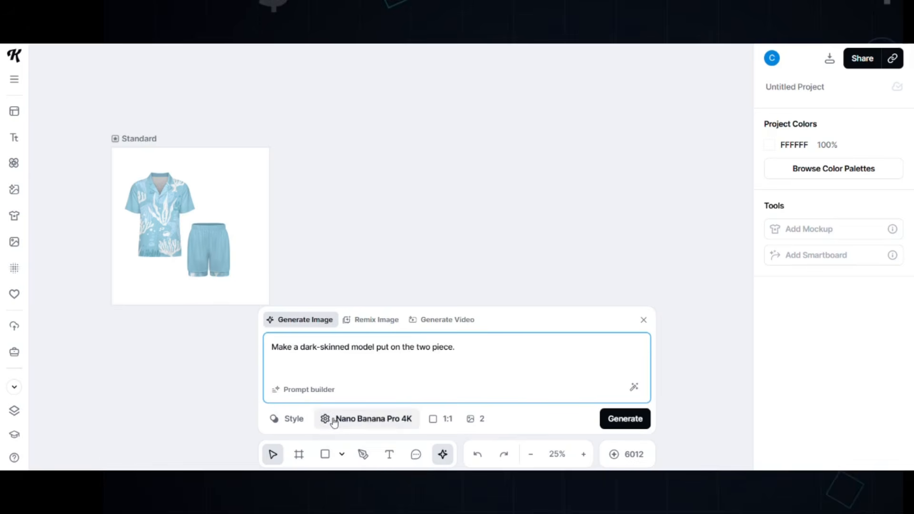
Choose the Flux.2 Pro HD model and generate two 1:1 outfit remixes from "Let a dark-skinned model wear the two-piece summer set:".
click(368, 420)
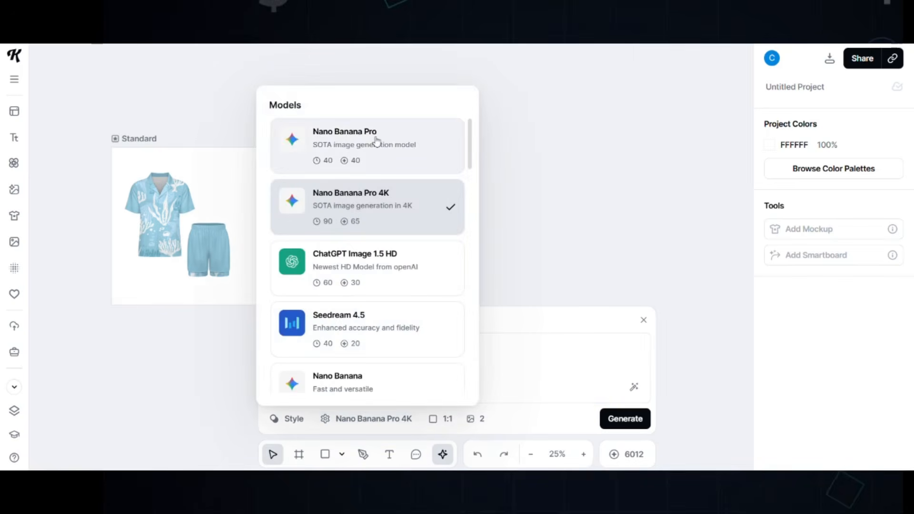
scroll(362, 200, down, 2)
scroll(346, 266, down, 1)
scroll(345, 288, down, 6)
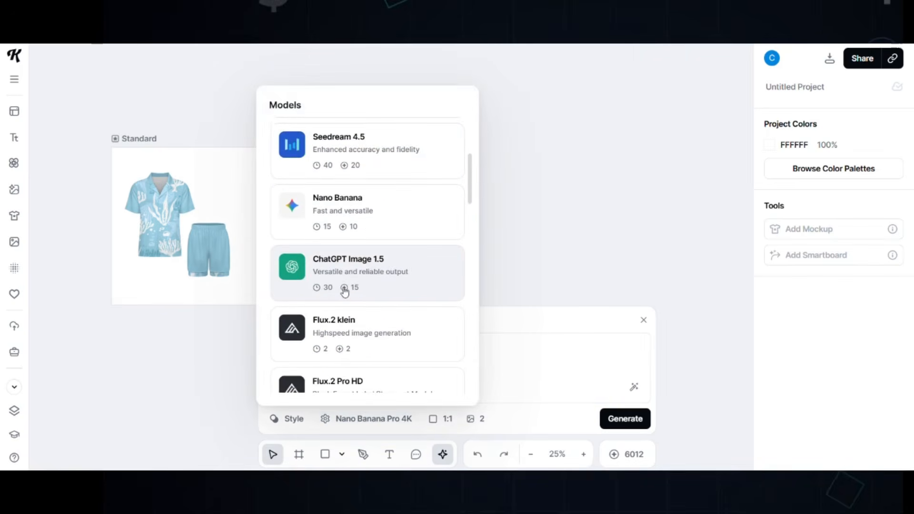
scroll(451, 274, up, 2)
scroll(394, 279, up, 6)
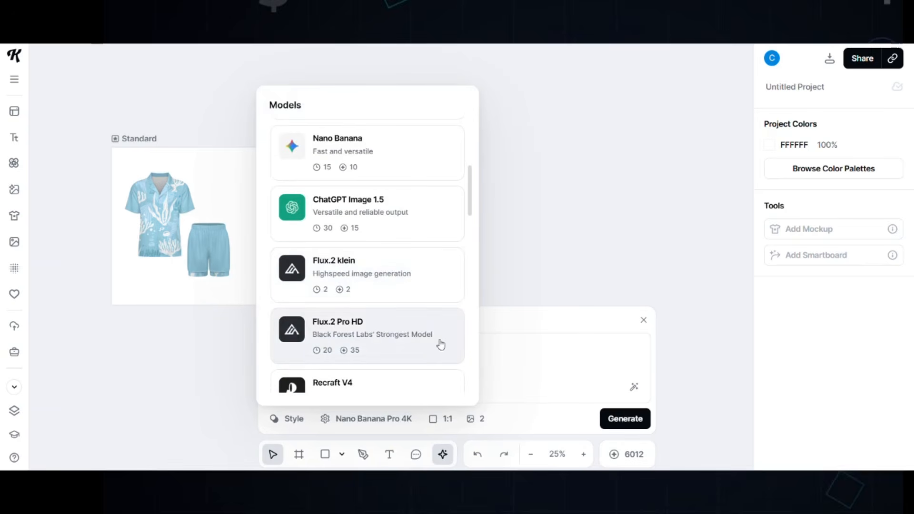
click(409, 333)
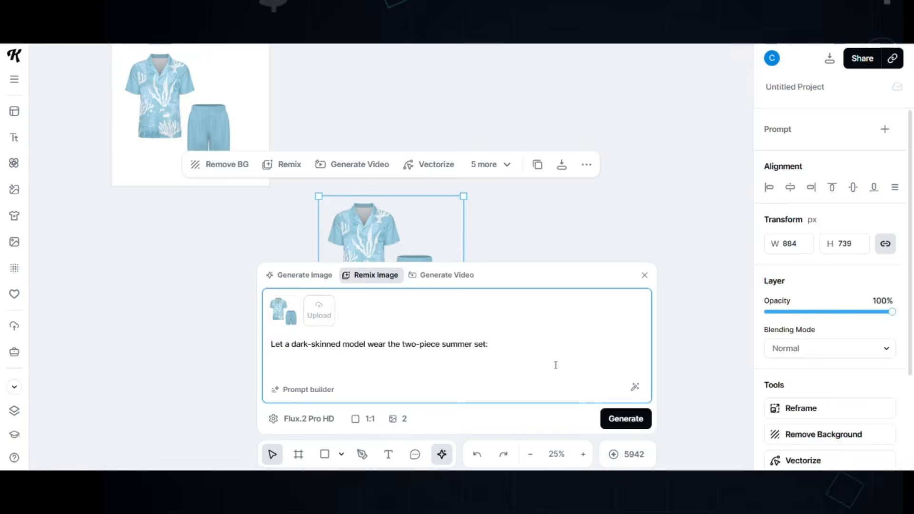
click(626, 419)
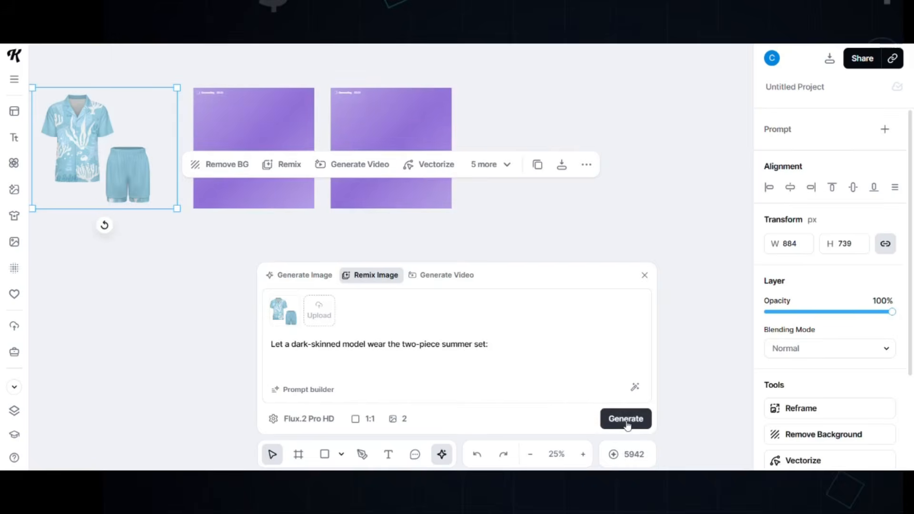
Enlarge the generated black-background image and move the beige-background result to its right.
click(261, 155)
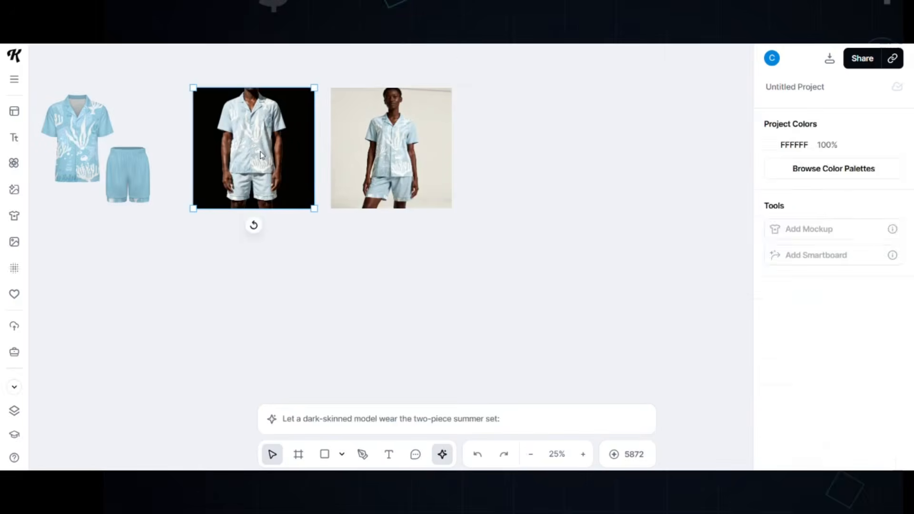
drag(315, 208, 575, 368)
drag(388, 140, 579, 151)
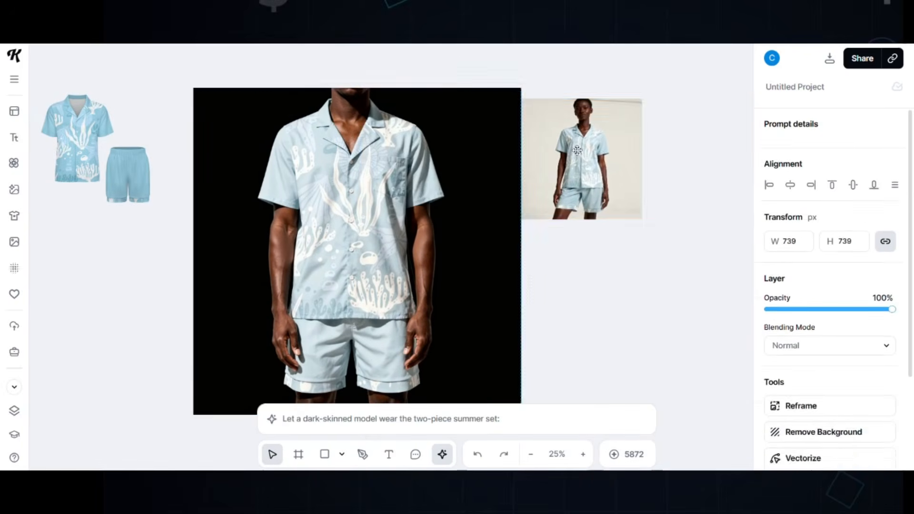
Resize the original outfit image for comparison beside the generated images.
click(141, 192)
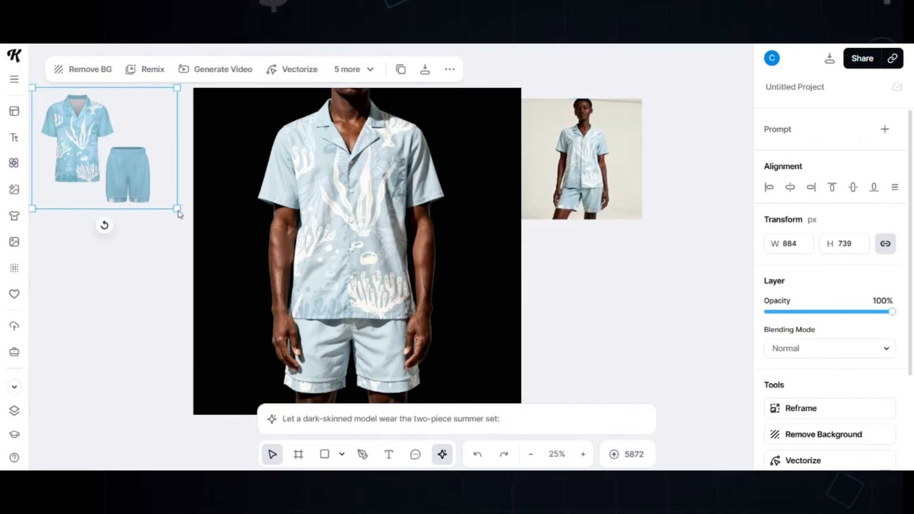
drag(177, 210, 411, 404)
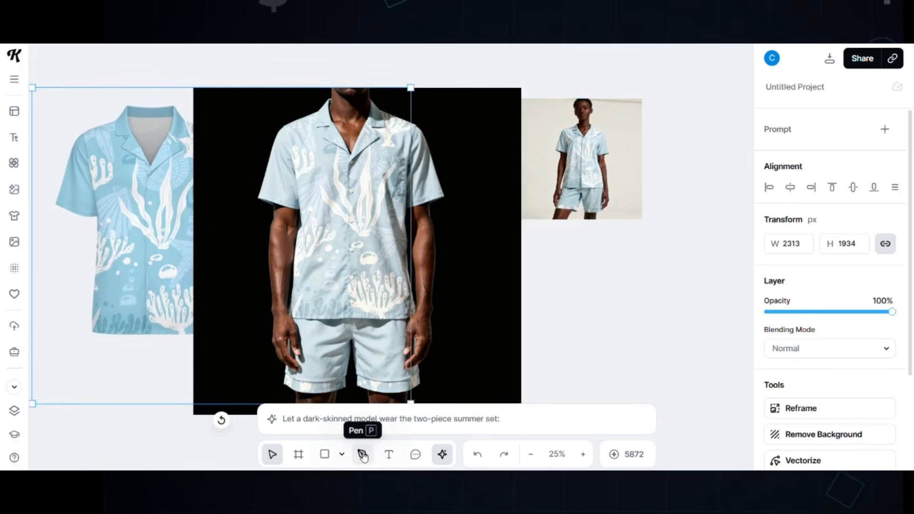
drag(364, 457, 301, 444)
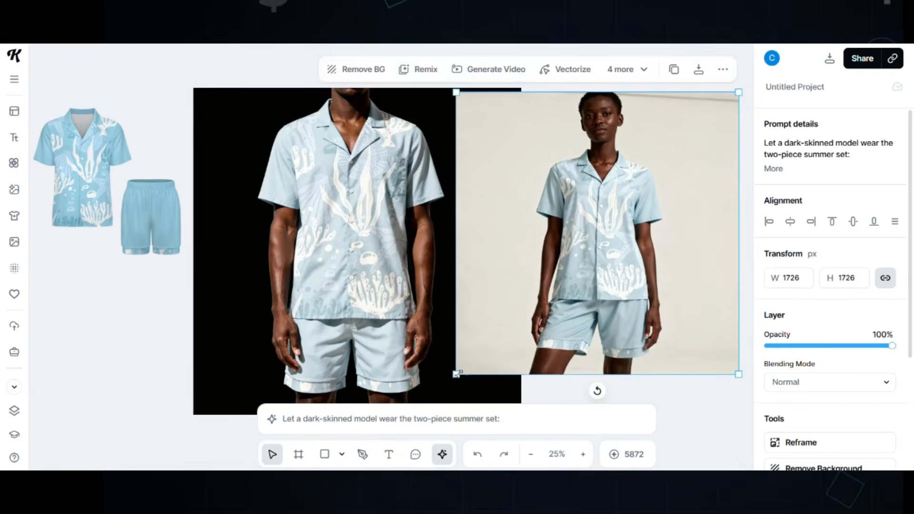
Shrink both generated images, the black-background one to about 1433 × 1433 px, and move that one up beside the outfit.
drag(457, 374, 541, 290)
click(445, 281)
drag(521, 88, 428, 181)
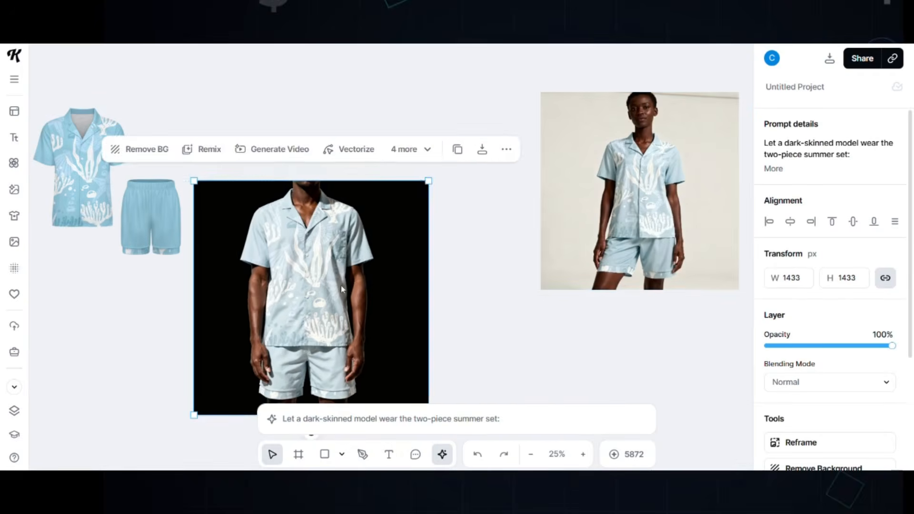
drag(342, 289, 358, 189)
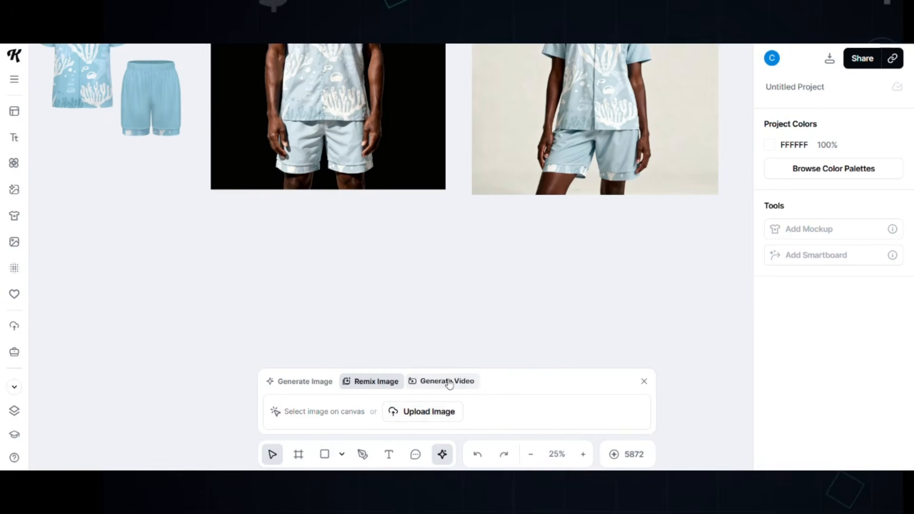
Set up a video with the black-background image as first frame and a prompt for a male model walking through a minimalist luxury coastal villa.
click(448, 381)
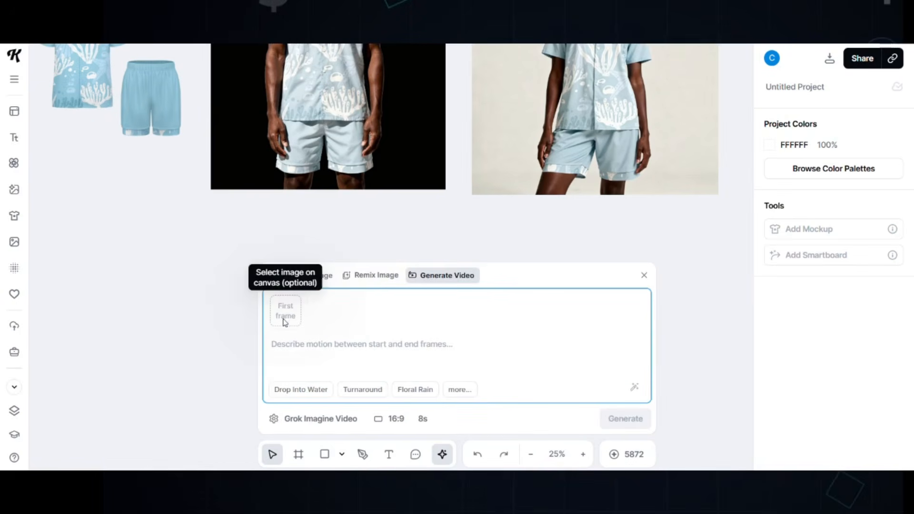
click(297, 136)
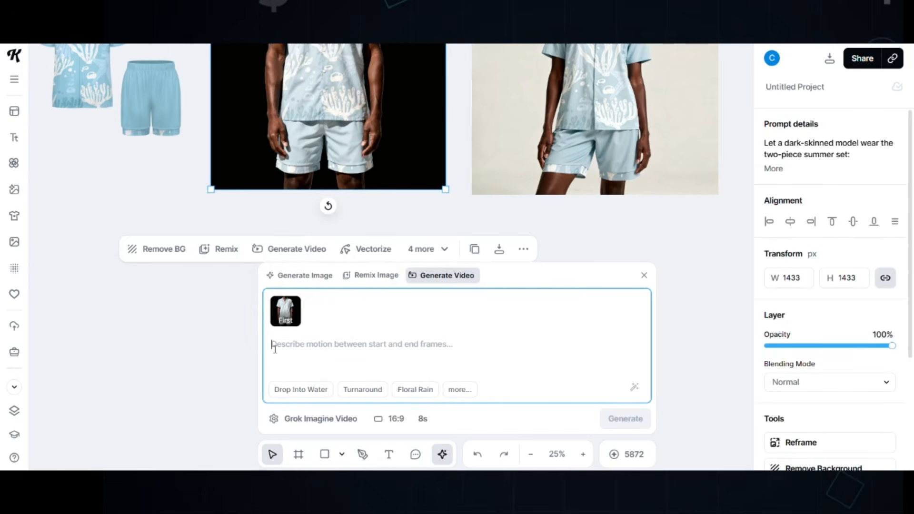
text(Use the exact clothing design and aquatic pattern from the attached image. High-end fashion editorial shot of a handsome, fit, dark-skinned male model walking mid-stride through a minimalist luxury coastal villa. He is wearing this specific light blue two-piece set: a short-sleeved Cuban collar shirt and matching relaxed-fit shorts. The fabric is a high-quality cotton-linen blend with a white coral and starfish pattern, shown catching a light breeze to suggest movement. Professional commercial photography, shot on 35mm lens, shallow depth of field, soft natural morning sunlight. Captured in a cinematic style, high fashion aesthetic, 8k resolution, photorealistic.")
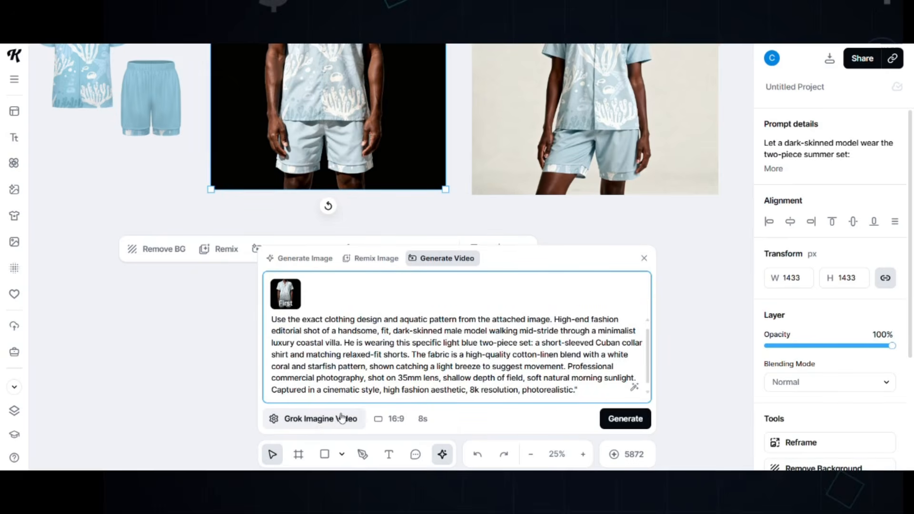
Generate the video with Grok Imagine Video at 16:9 and 8 seconds, and play the result.
click(325, 420)
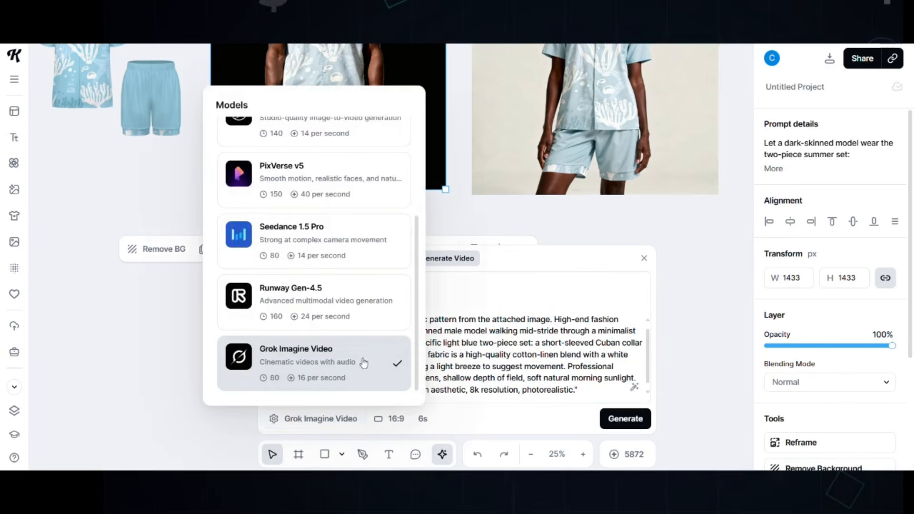
click(396, 419)
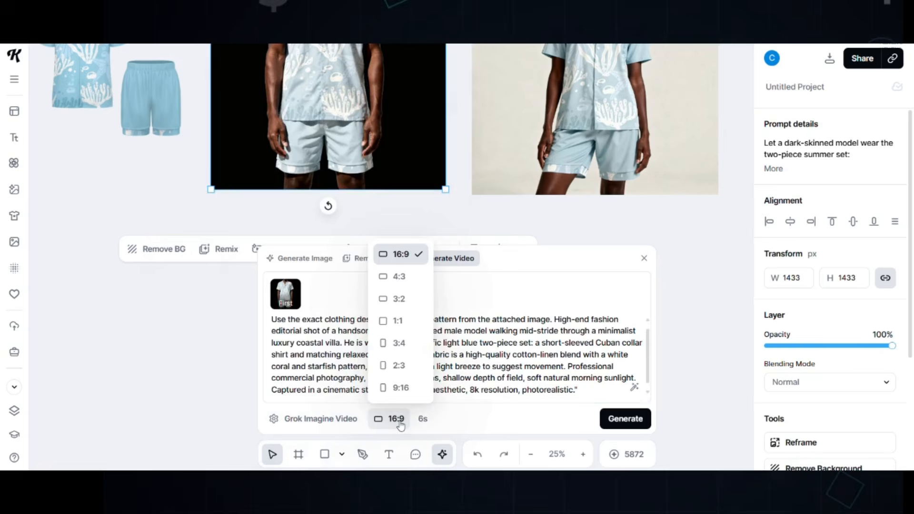
click(428, 424)
click(428, 321)
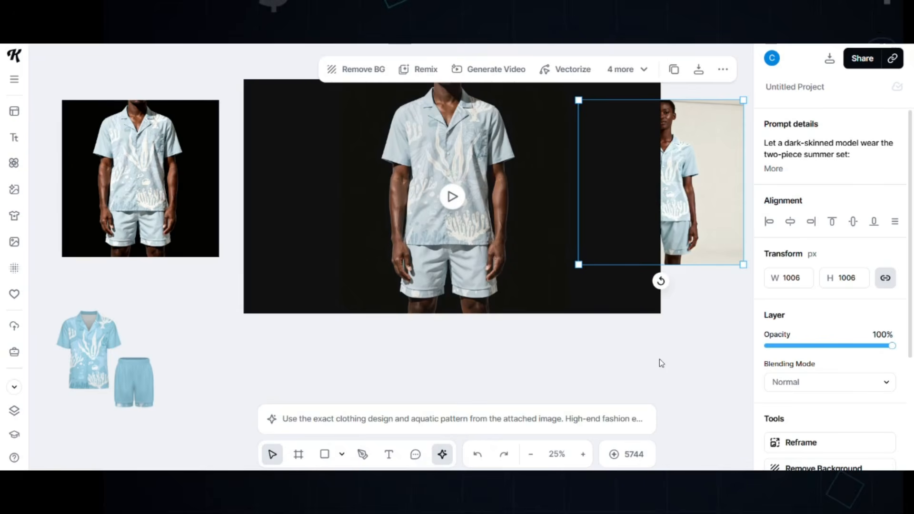
click(453, 197)
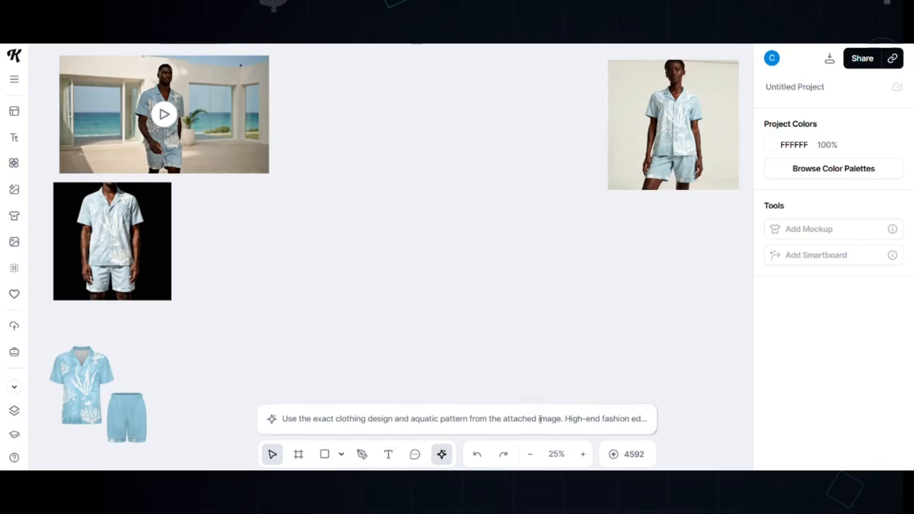
Generate an 8-second 16:9 video from the beige-background image as first frame, with the prompt reworded for a female model.
click(540, 420)
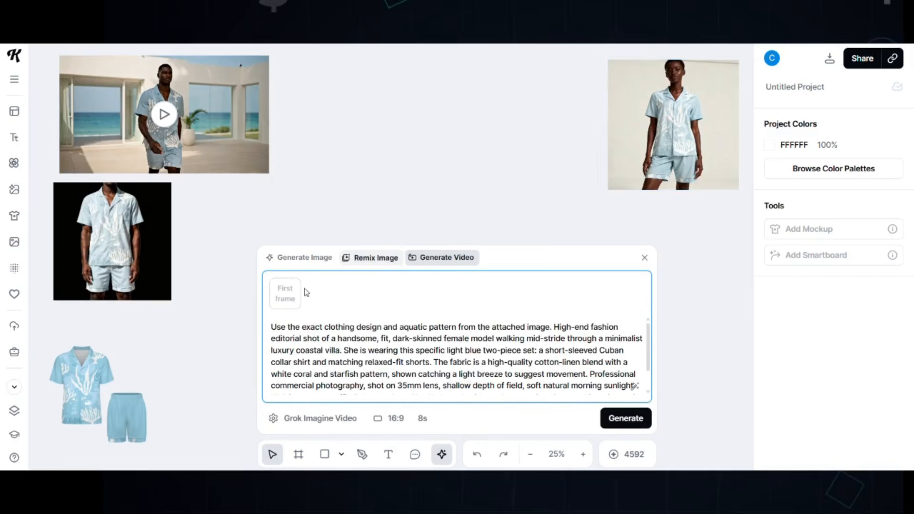
click(679, 128)
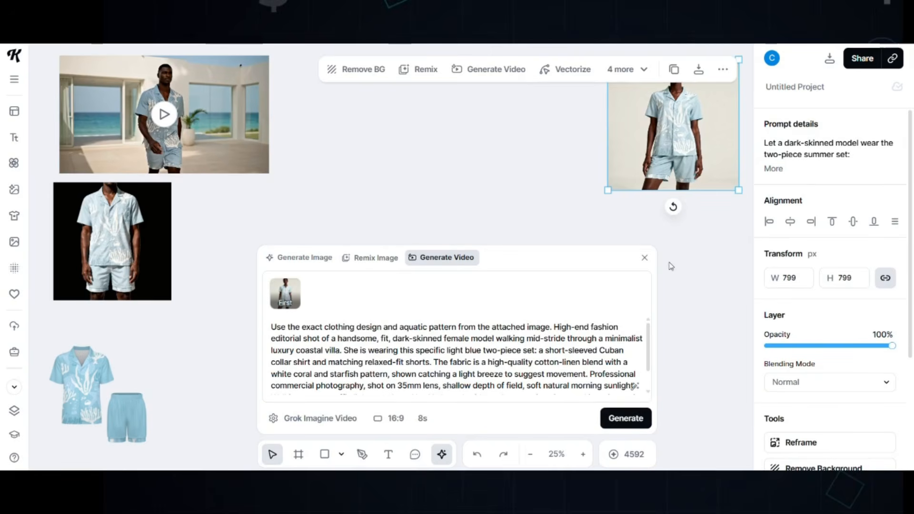
click(623, 421)
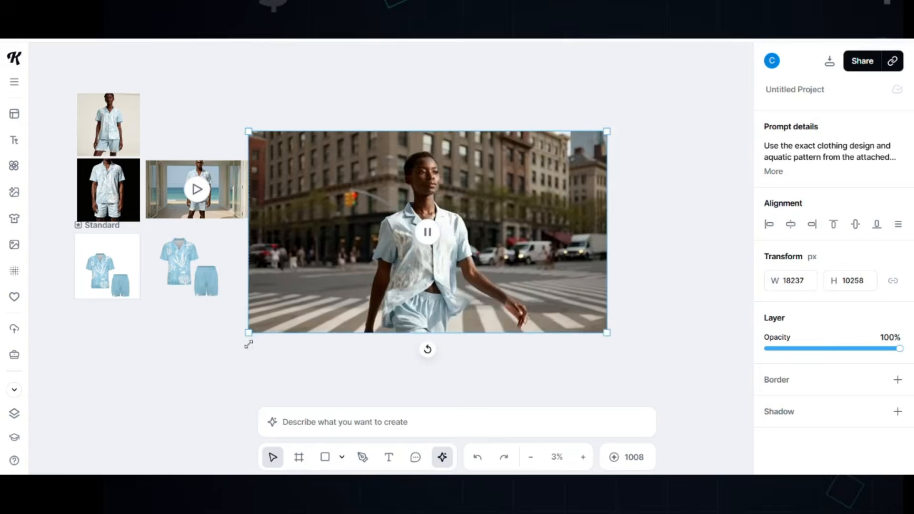
Resize the street-crossing video to about 13898 × 7818 px on the canvas.
drag(249, 343, 138, 377)
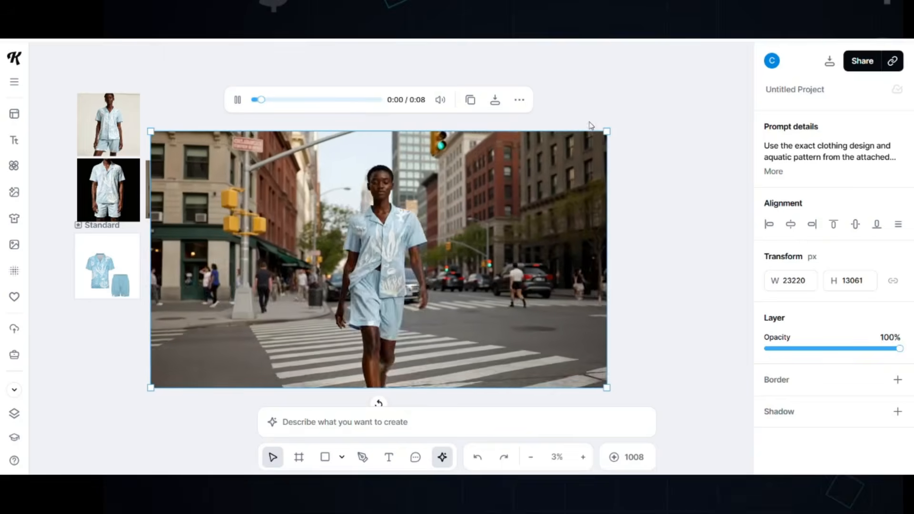
drag(616, 122, 718, 68)
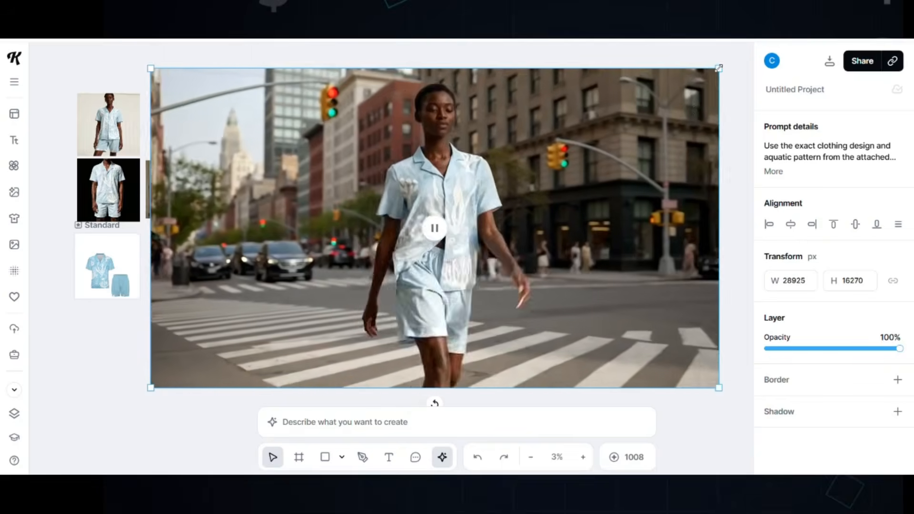
drag(150, 68, 447, 232)
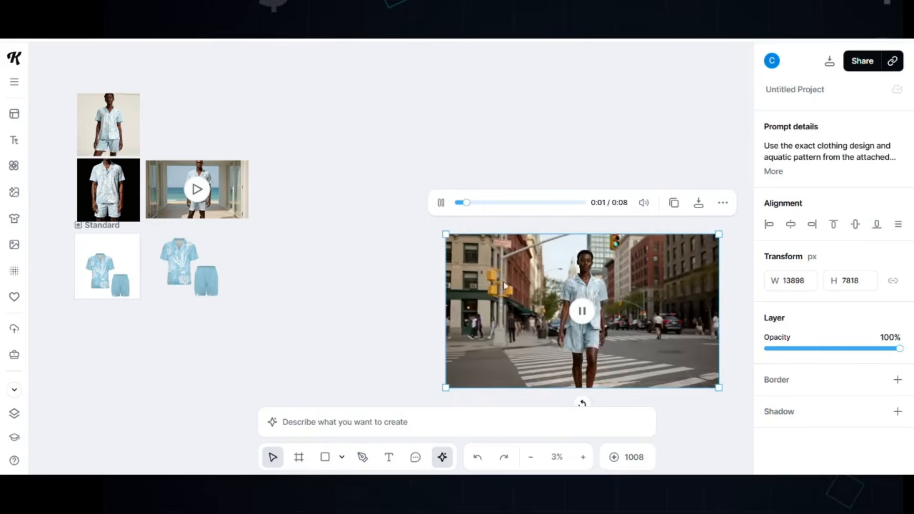
Pause the street-crossing video, shrink it and place it beside the beige-background model image.
click(582, 311)
drag(536, 341, 361, 200)
drag(545, 247, 387, 203)
drag(362, 152, 256, 134)
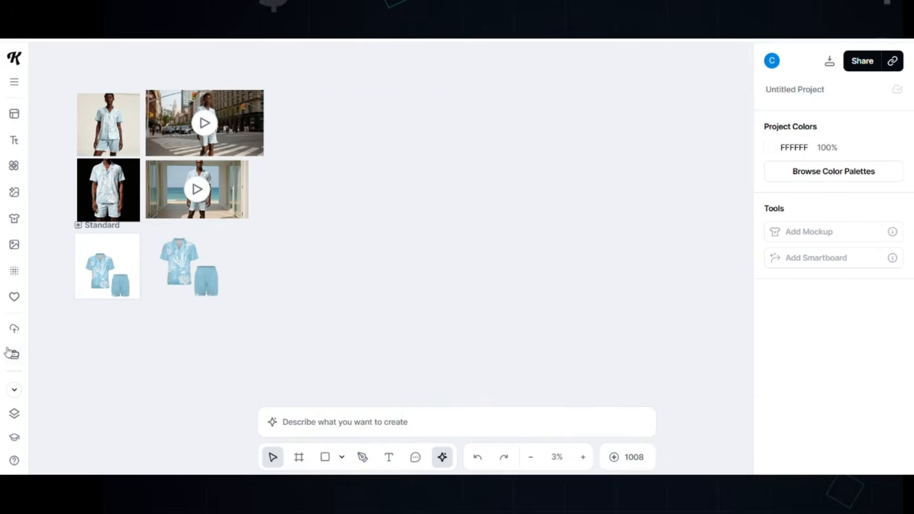
Add the uploaded camouflage duffle bag image to the canvas and enlarge it to about 12205 × 8915 px.
click(14, 328)
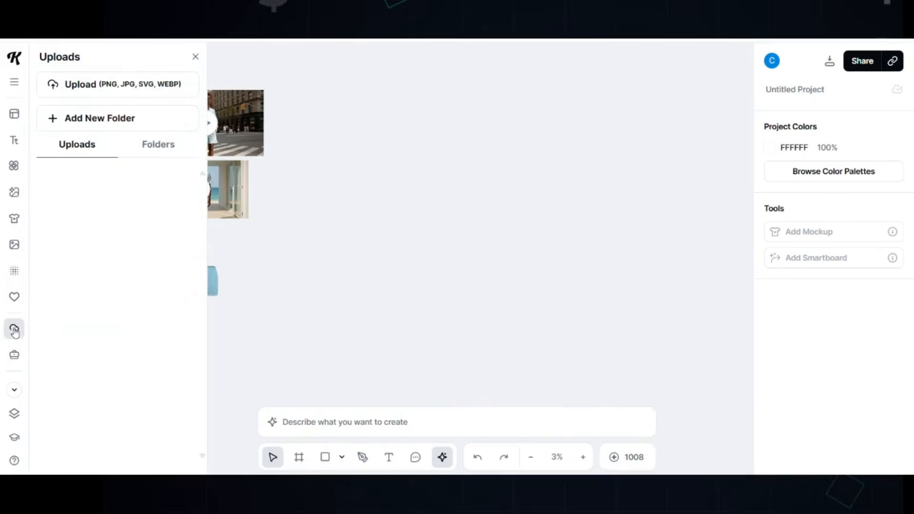
click(142, 89)
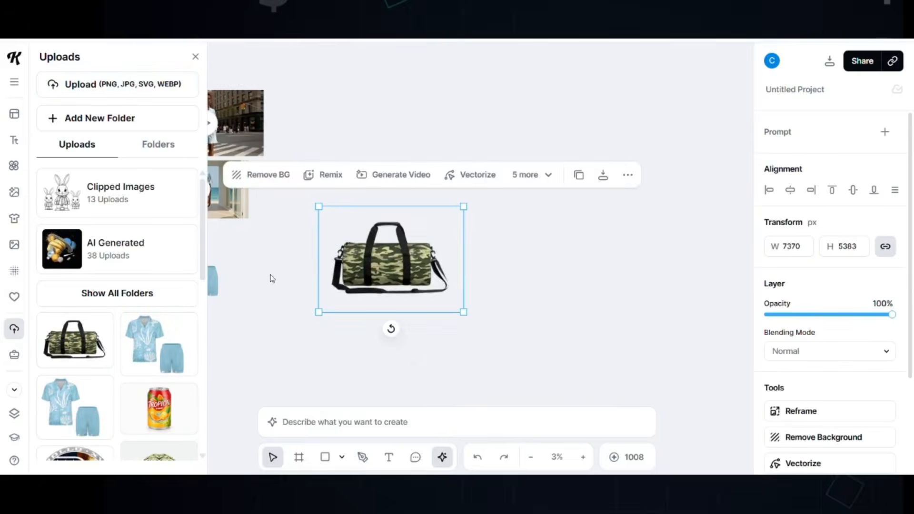
click(262, 296)
click(446, 275)
click(446, 275)
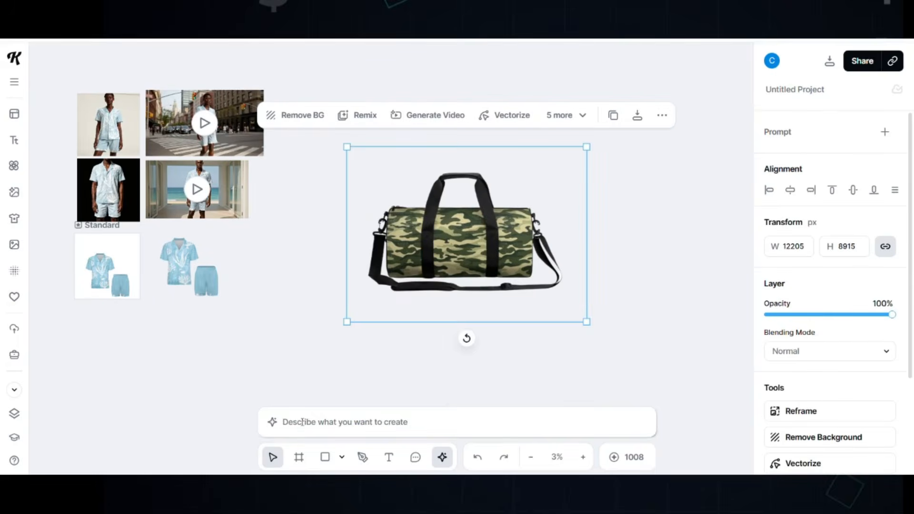
Set up a video with the duffle bag as first frame and a prompt for a 360-degree floating product showcase in a minimalist studio.
click(302, 422)
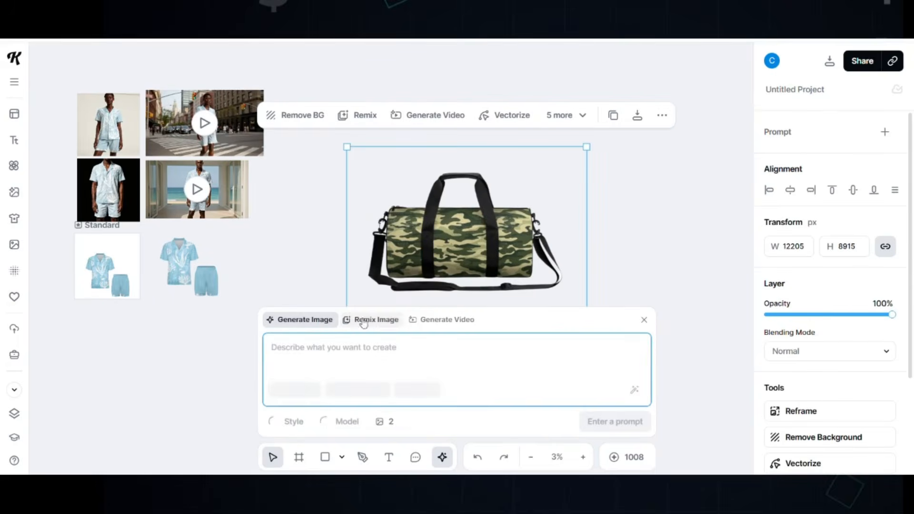
click(450, 321)
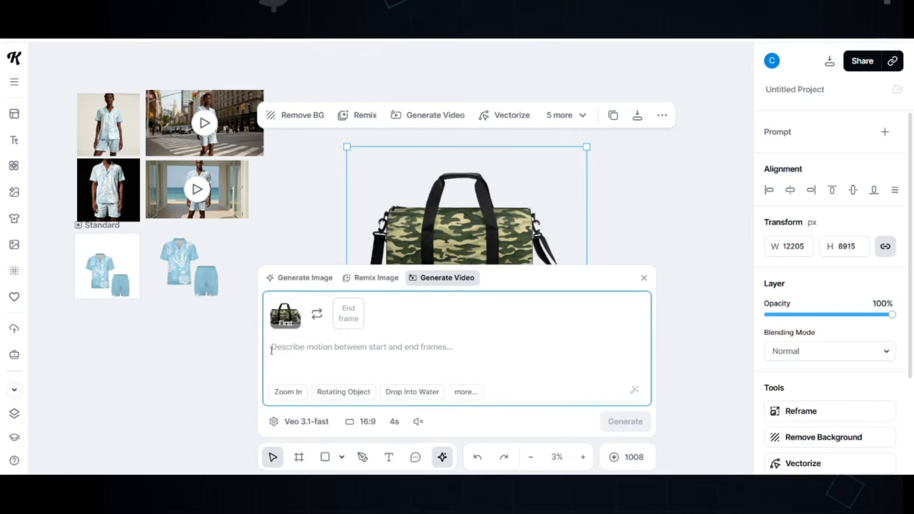
text(A professional 360-degree floating product showcase video of the attached duffle bag. The bag is suspended in mid-air as if on an invisible rig, maintaining its full 3D shape and structure. The bag is spinning slowly in a seamless 360-degree rotation. Use the exact camouflage pattern and black strap details from the reference image. The straps should have realistic physics, subtly swaying with the motion of the spin. Set against a clean, minimalist studio background with soft overhead lighting and a slight floor reflection. High-end e-commerce style, cinematic lighting, 8k resolution, photorealistic.)
Generate the duffle bag video with Grok Imagine Video in a square format at 6 seconds.
click(306, 422)
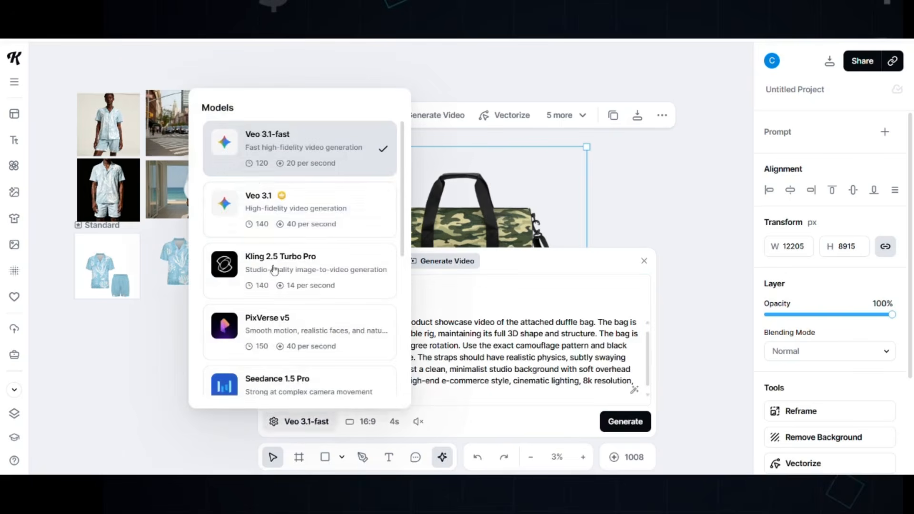
scroll(332, 247, down, 5)
click(330, 242)
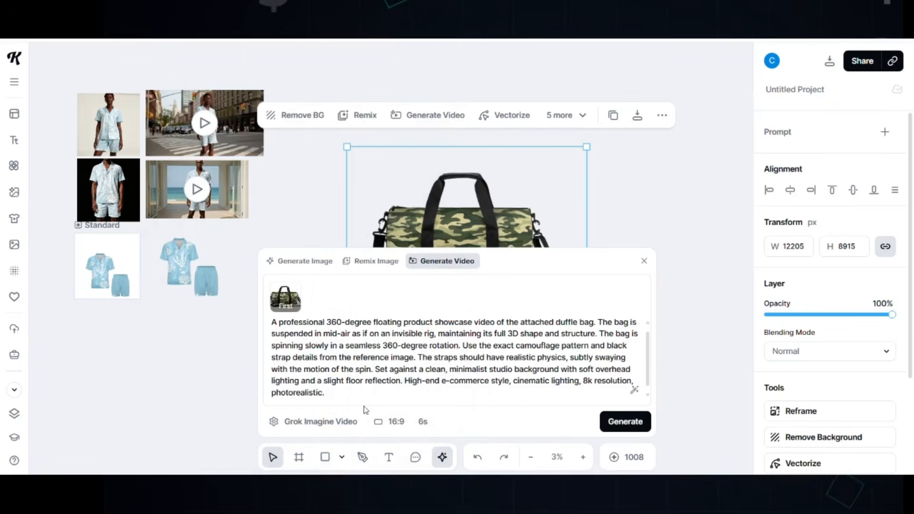
click(389, 421)
click(392, 324)
click(620, 423)
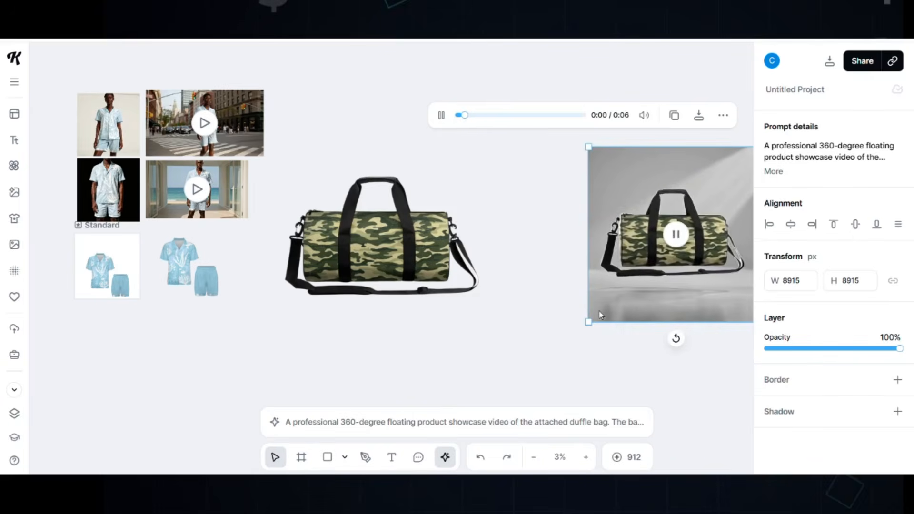
Enlarge the spinning duffle bag video to about 11599 × 11599 px and place it beside the bag image.
drag(588, 321, 559, 351)
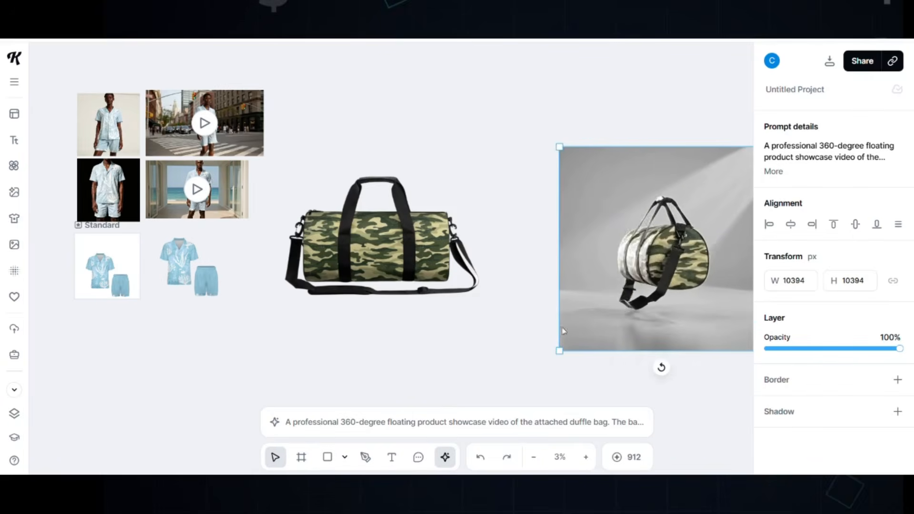
drag(623, 312, 535, 307)
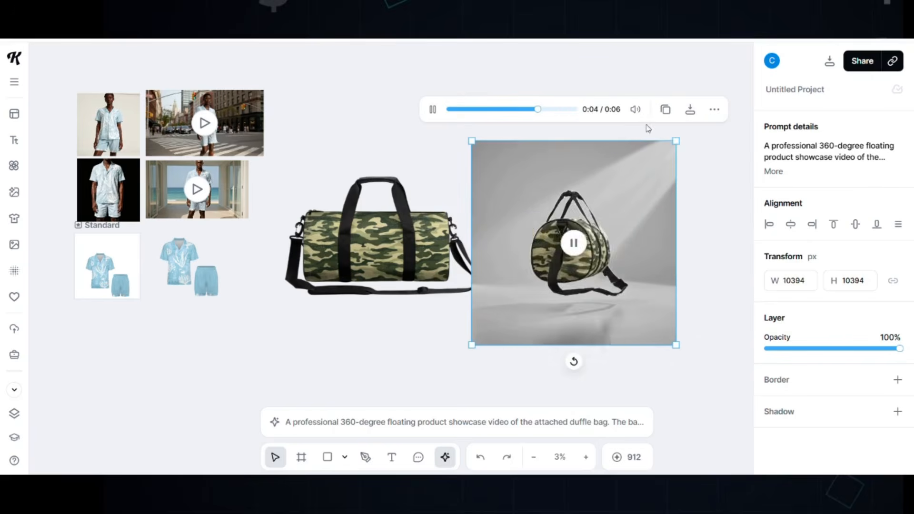
drag(479, 143, 456, 119)
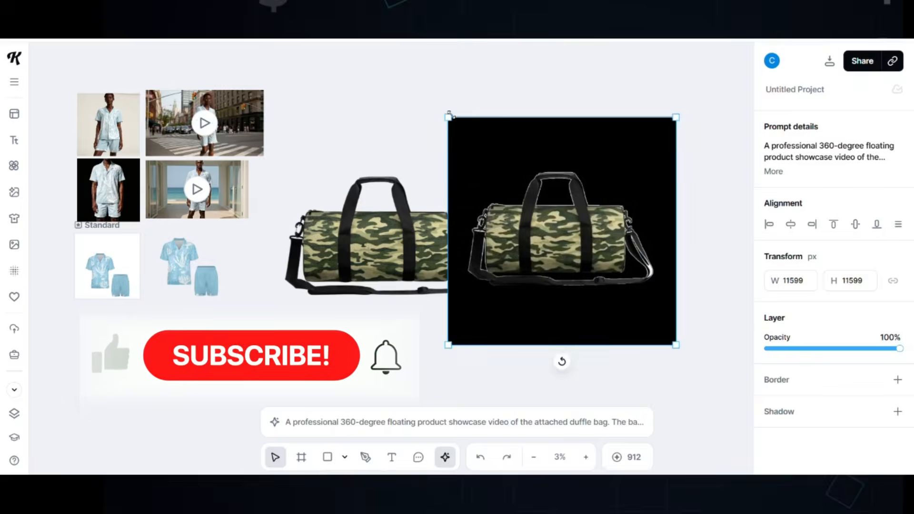
drag(556, 176, 590, 180)
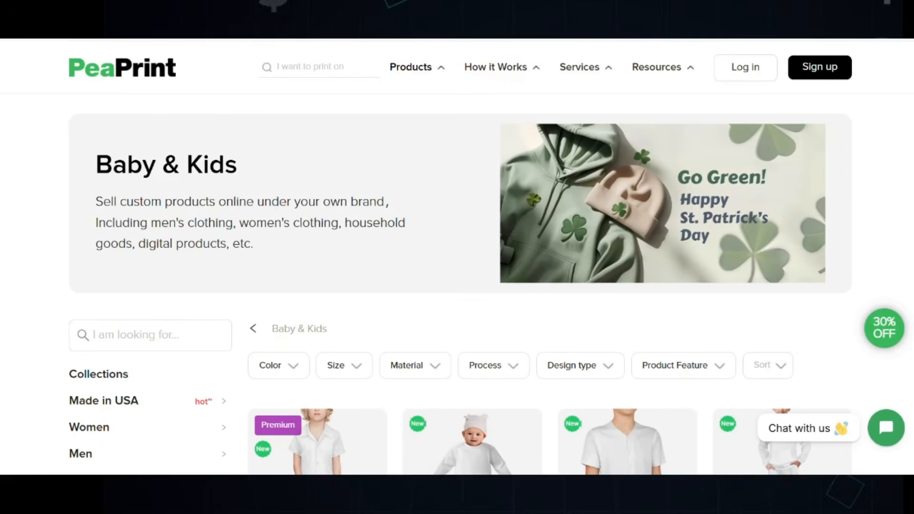
Switch to PeaPrint and look through the Baby & Kids catalogue of blank products for clothing, sleepwear and swimwear.
scroll(489, 284, down, 8)
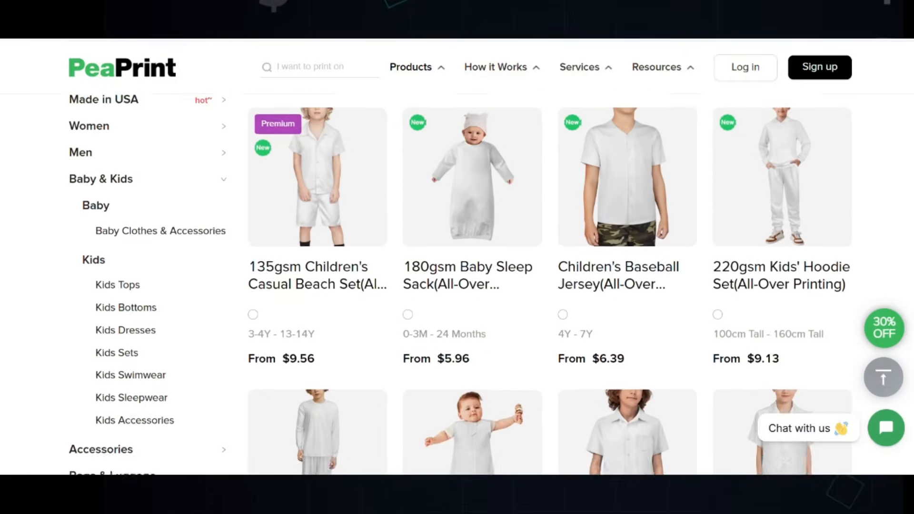
scroll(460, 284, down, 7)
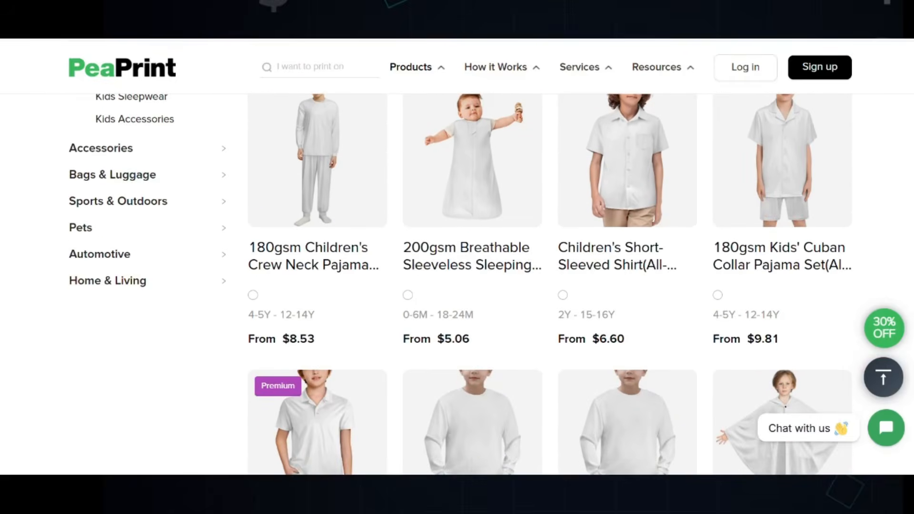
scroll(460, 284, down, 8)
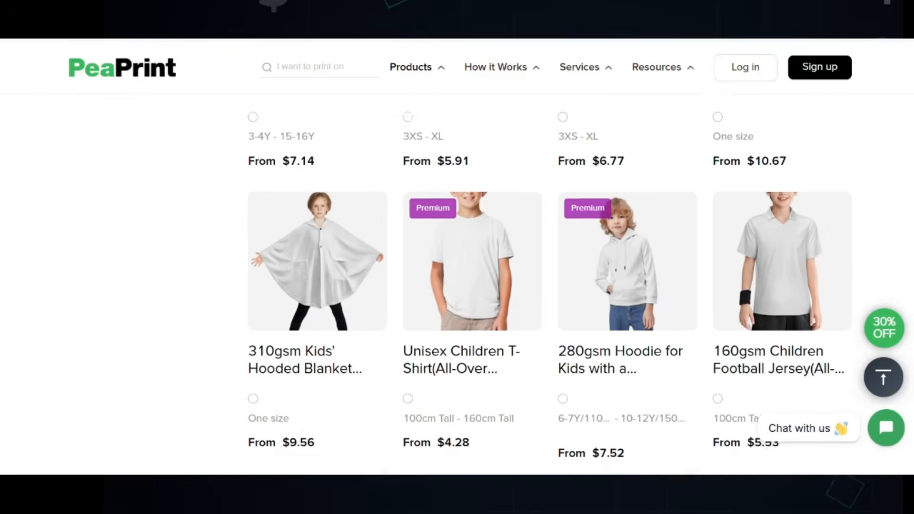
scroll(460, 284, down, 4)
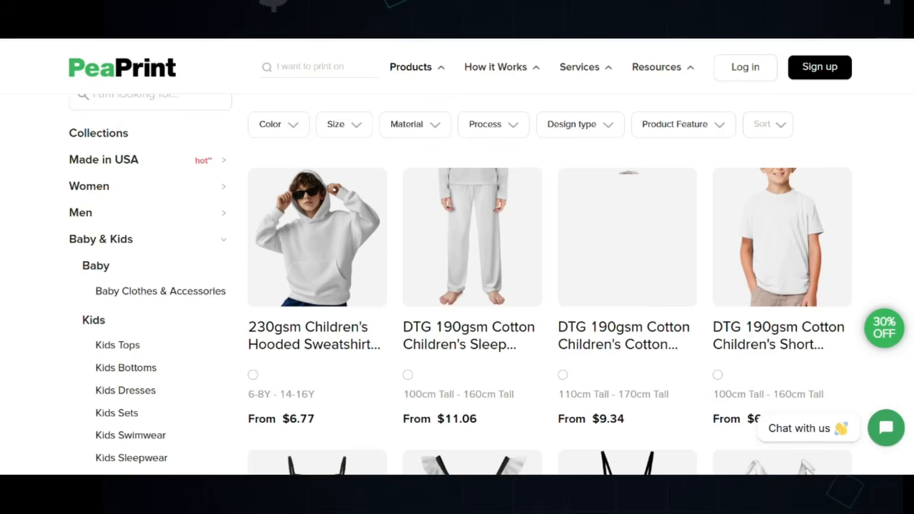
scroll(460, 284, down, 2)
scroll(460, 284, down, 6)
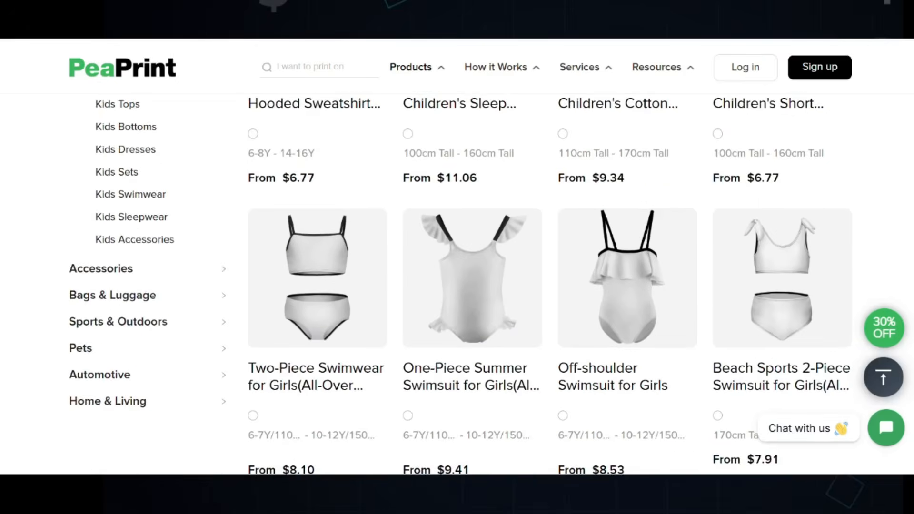
scroll(460, 285, down, 3)
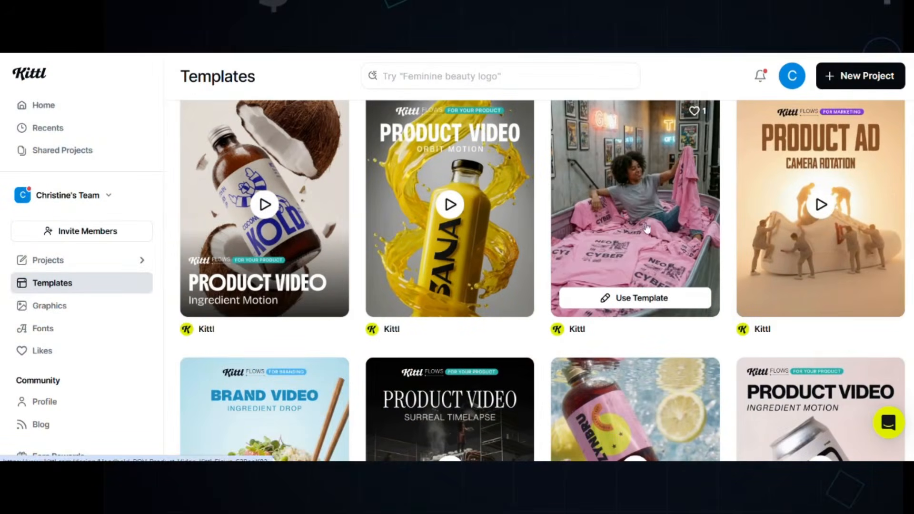
Browse Kittl's product video templates and preview the motion styles, such as Object Placement, Orbit Reveal and Continuous Shot.
scroll(647, 213, up, 5)
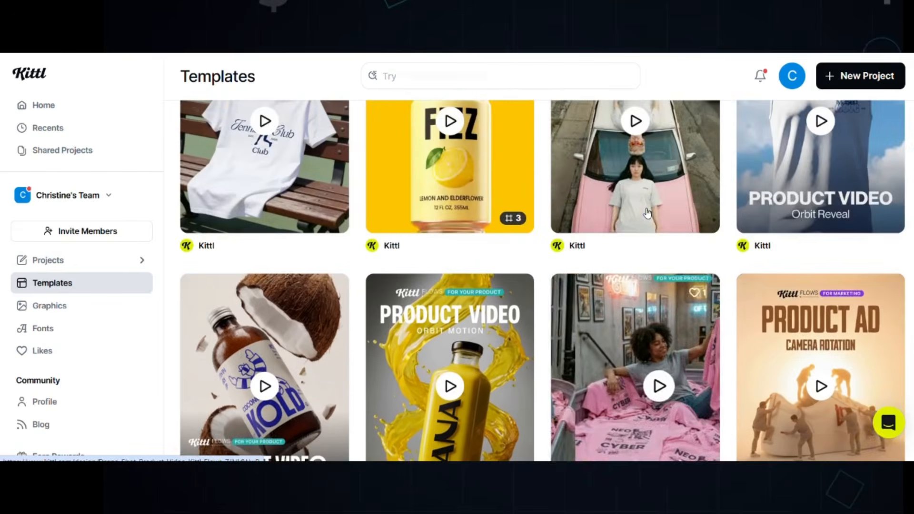
mouse_move(234, 264)
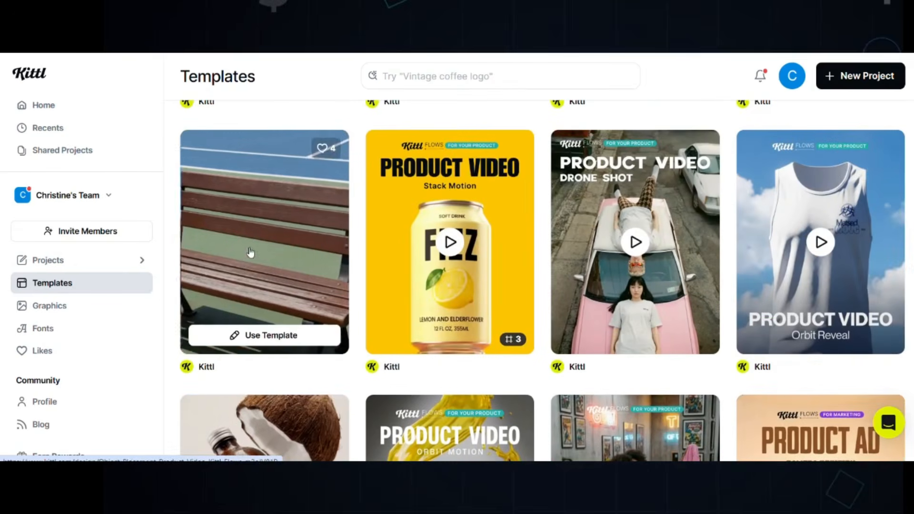
scroll(283, 248, up, 3)
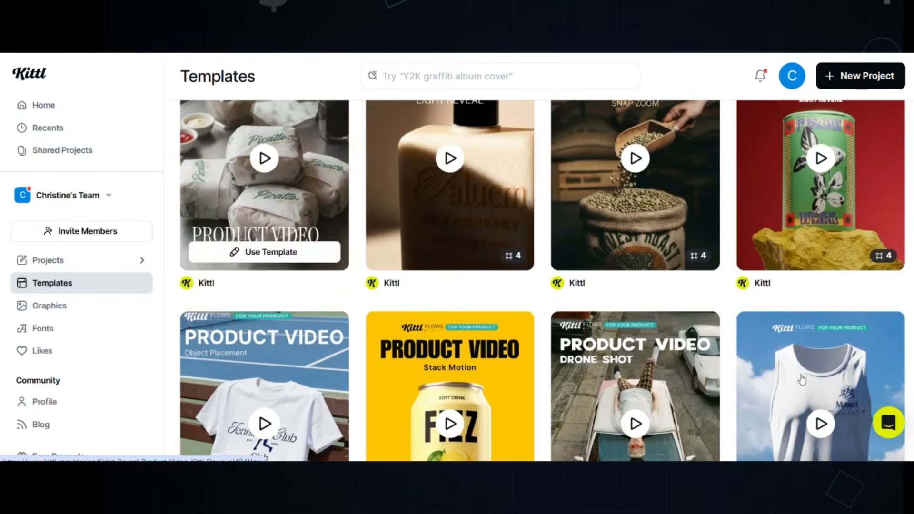
mouse_move(833, 388)
scroll(833, 388, down, 2)
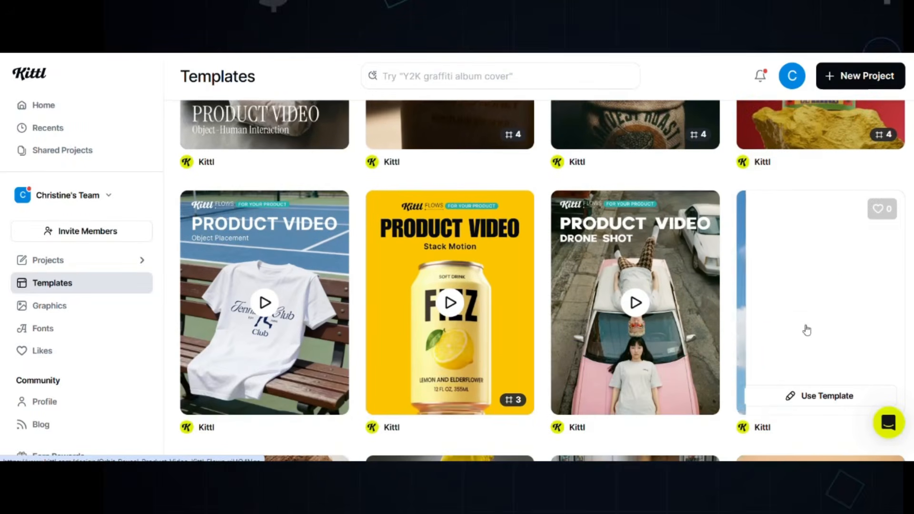
scroll(808, 325, up, 2)
scroll(810, 323, up, 6)
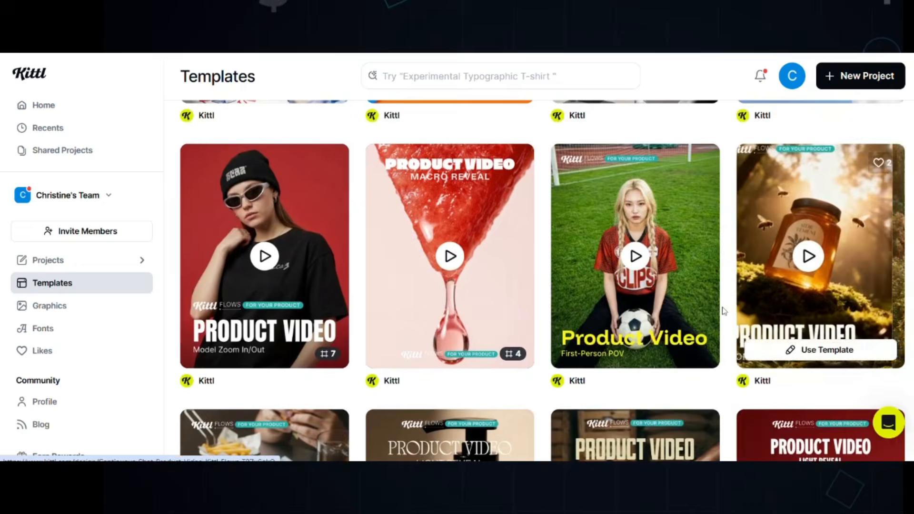
mouse_move(657, 281)
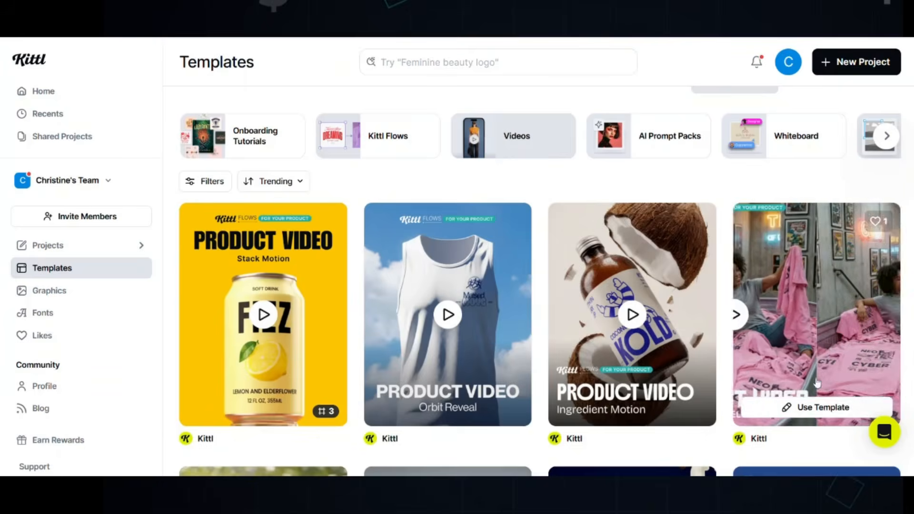
Open the pink cyberpunk streetwear video template and examine its gallery video of the man in the pink shirt up close.
click(816, 407)
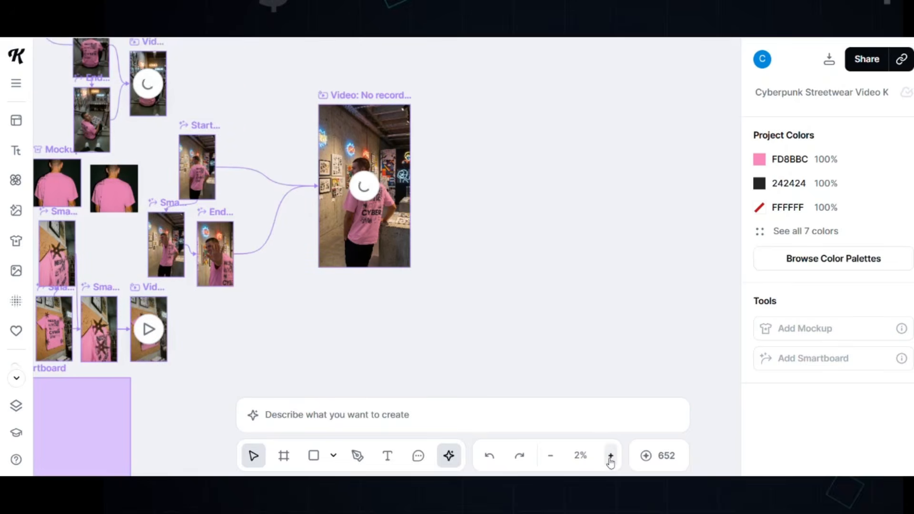
click(610, 457)
click(609, 457)
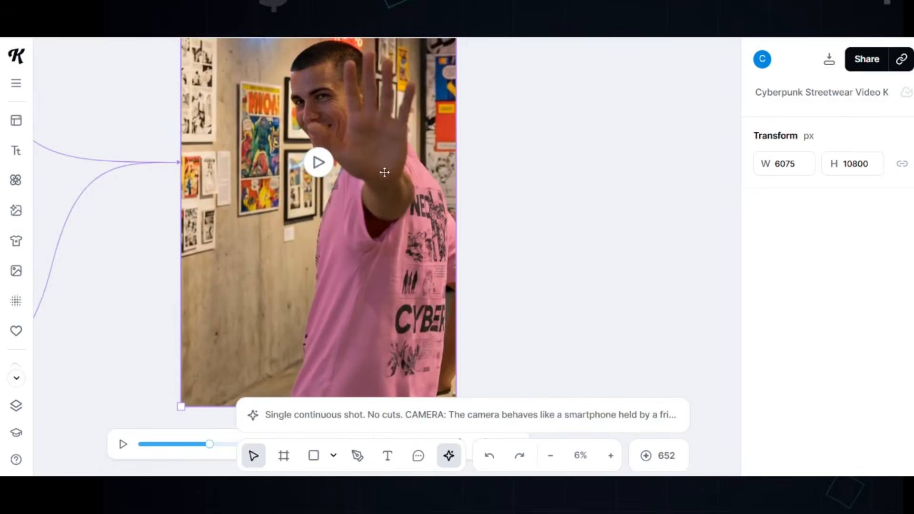
click(551, 456)
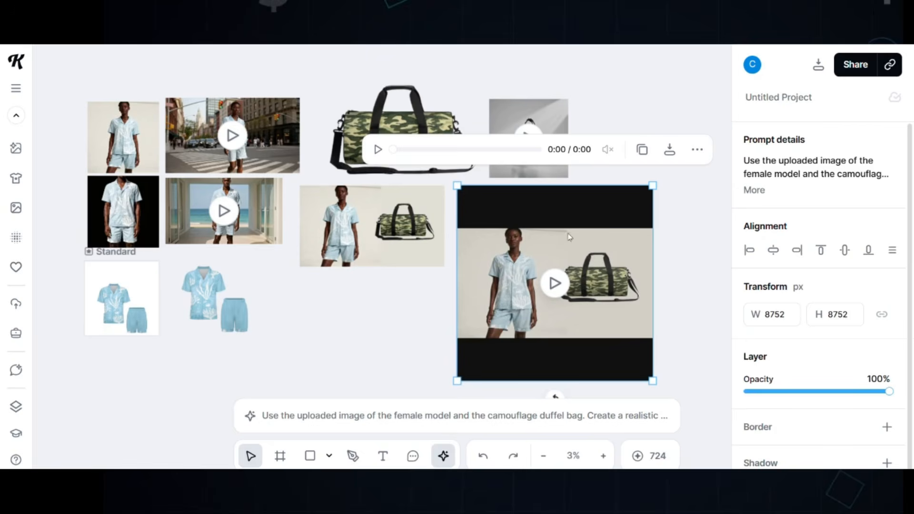
Play the generated video of the female model with the camouflage duffel bag in the outfit project.
click(556, 281)
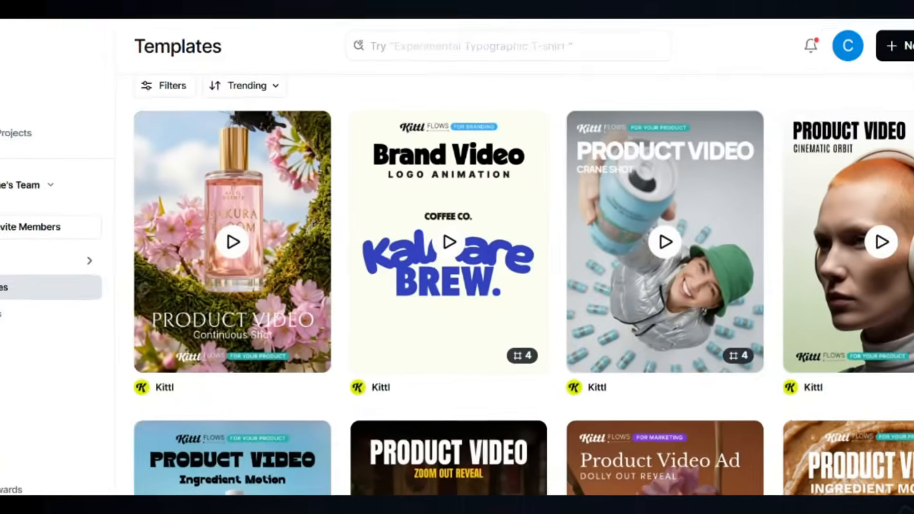
Examine the range of trending Kittl Flows video templates for products, branding and marketing.
scroll(542, 281, down, 2)
scroll(543, 280, down, 8)
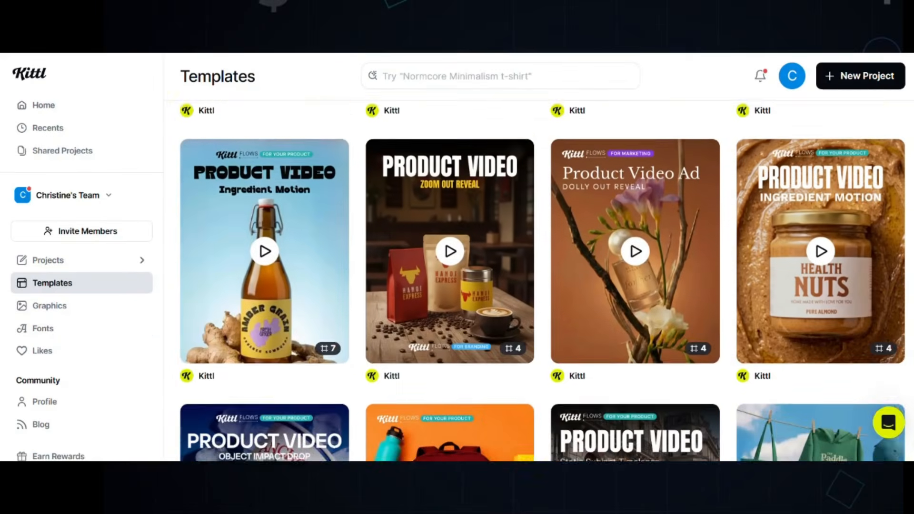
scroll(542, 281, down, 10)
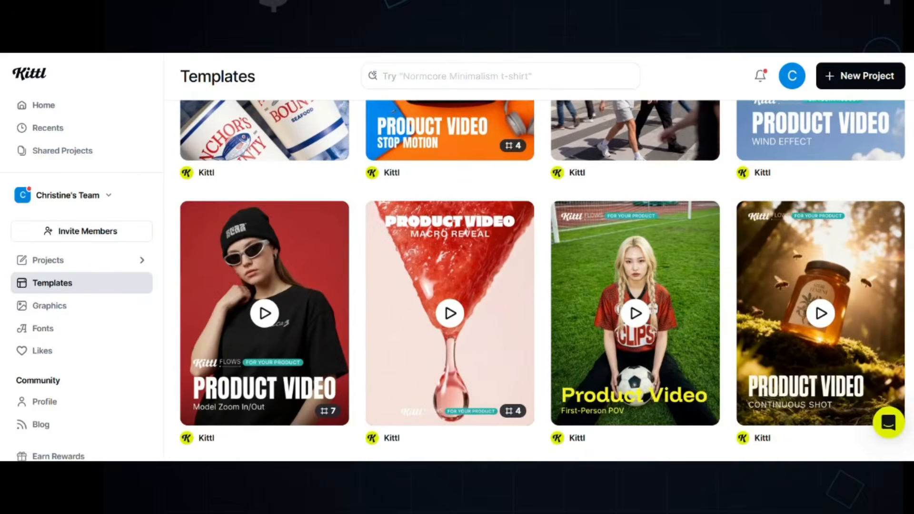
scroll(543, 281, down, 8)
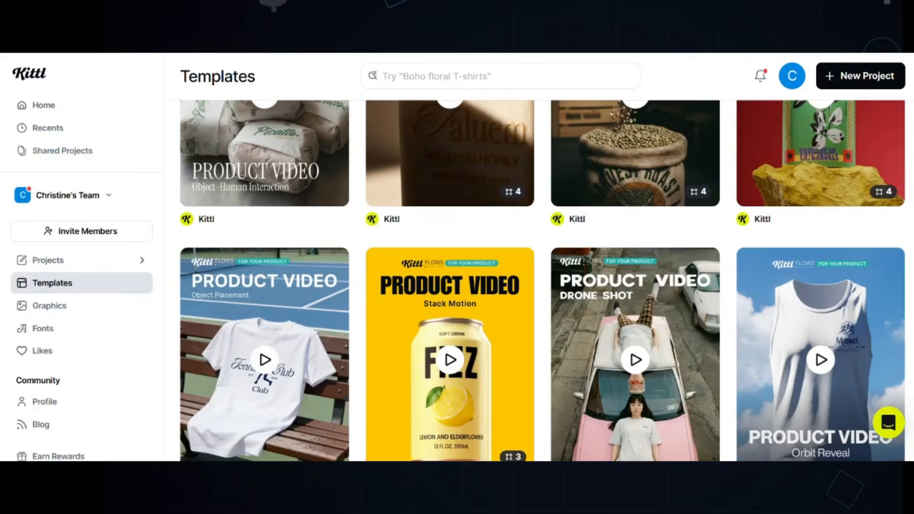
scroll(543, 280, down, 5)
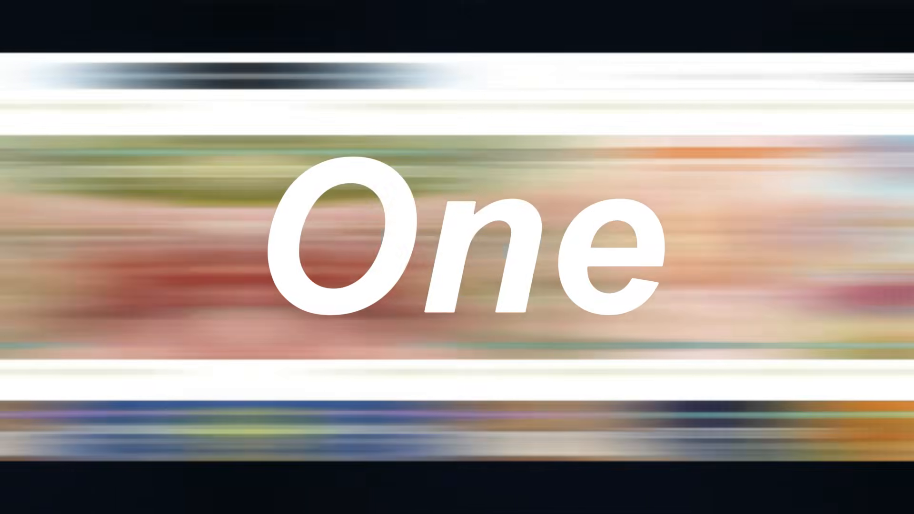
scroll(806, 322, down, 2)
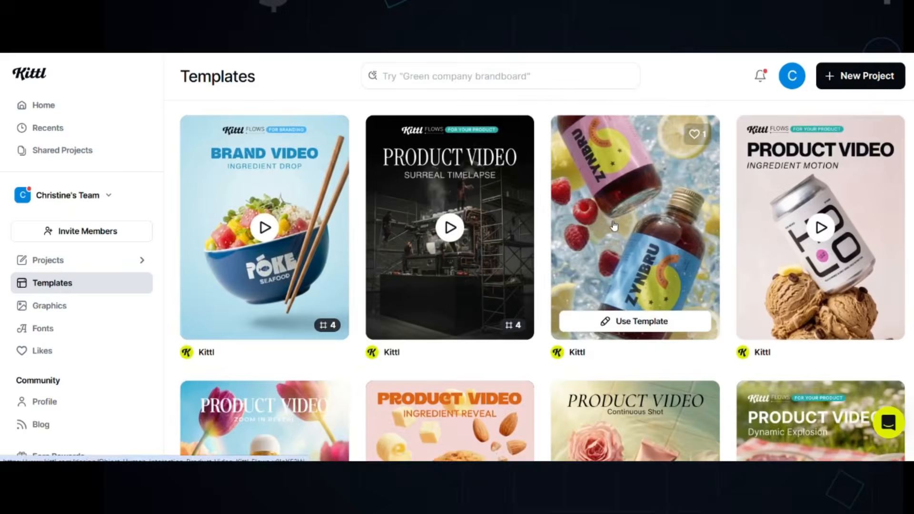
scroll(666, 283, down, 5)
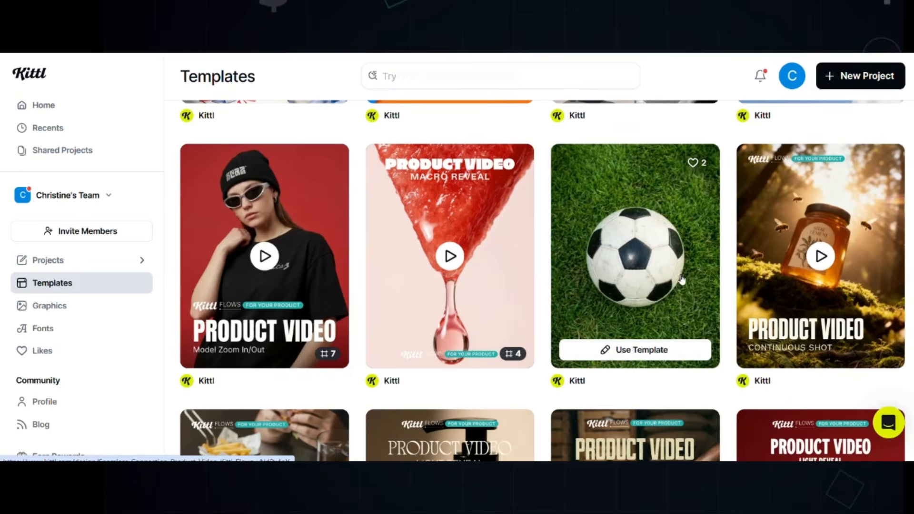
scroll(687, 278, up, 5)
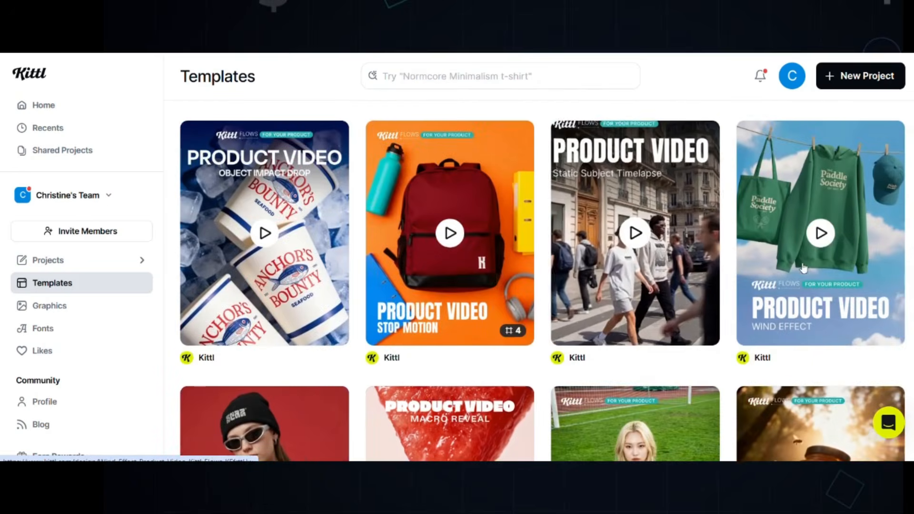